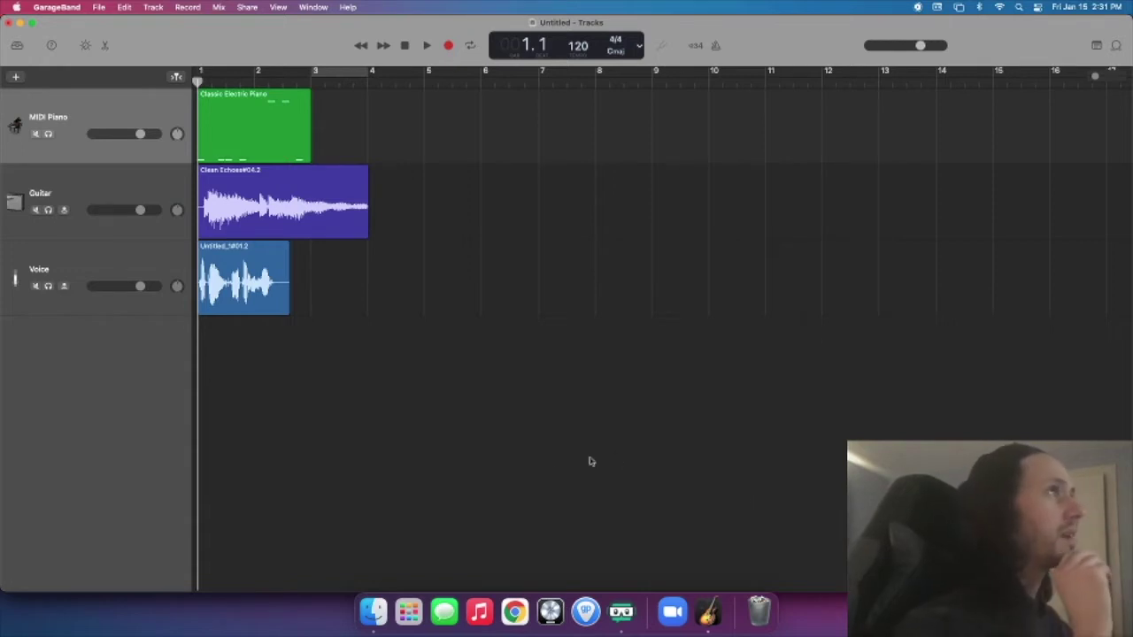
Step: Select the MIDI Piano, Guitar and Voice tracks in turn to examine each track and its region
scroll(74, 154, "down", 1)
left_click(89, 189)
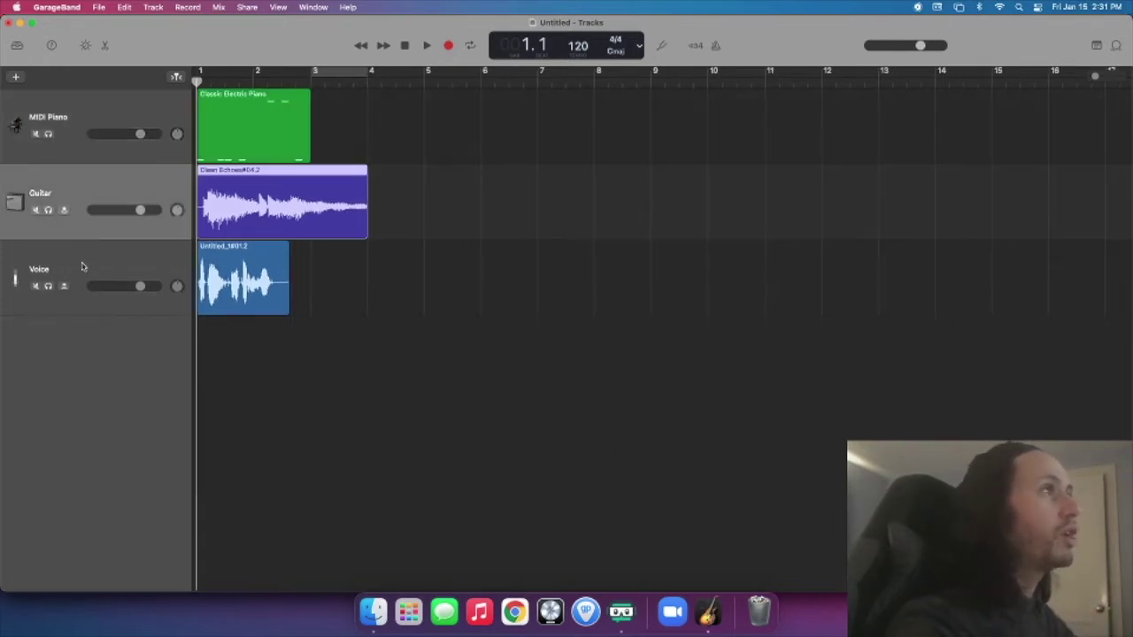
left_click(83, 265)
left_click(84, 213)
left_click(85, 125)
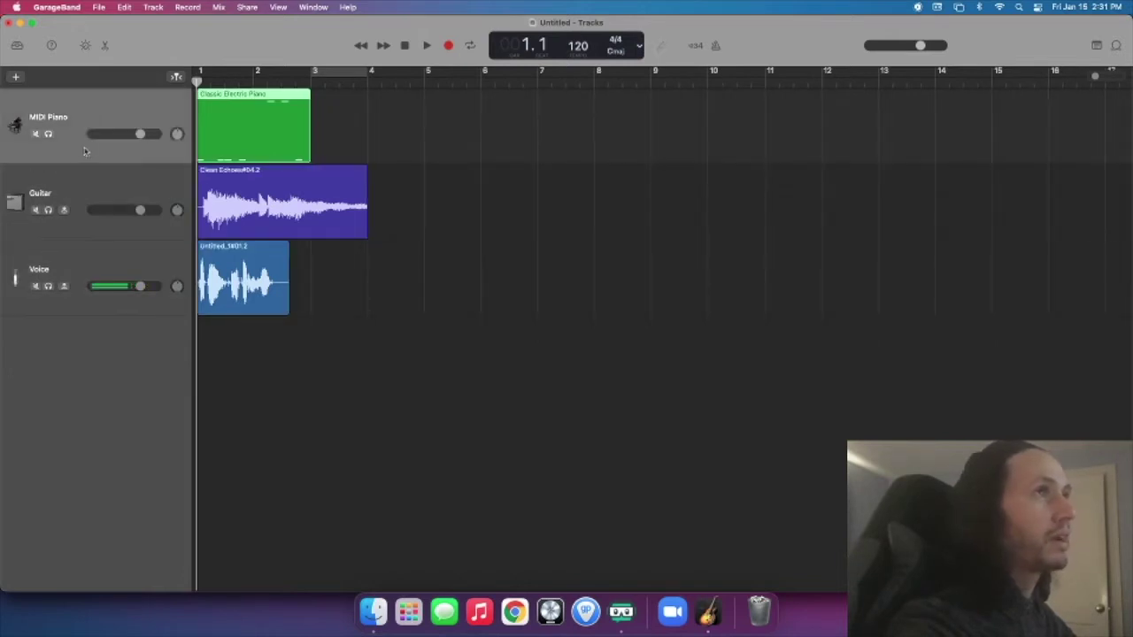
left_click(92, 180)
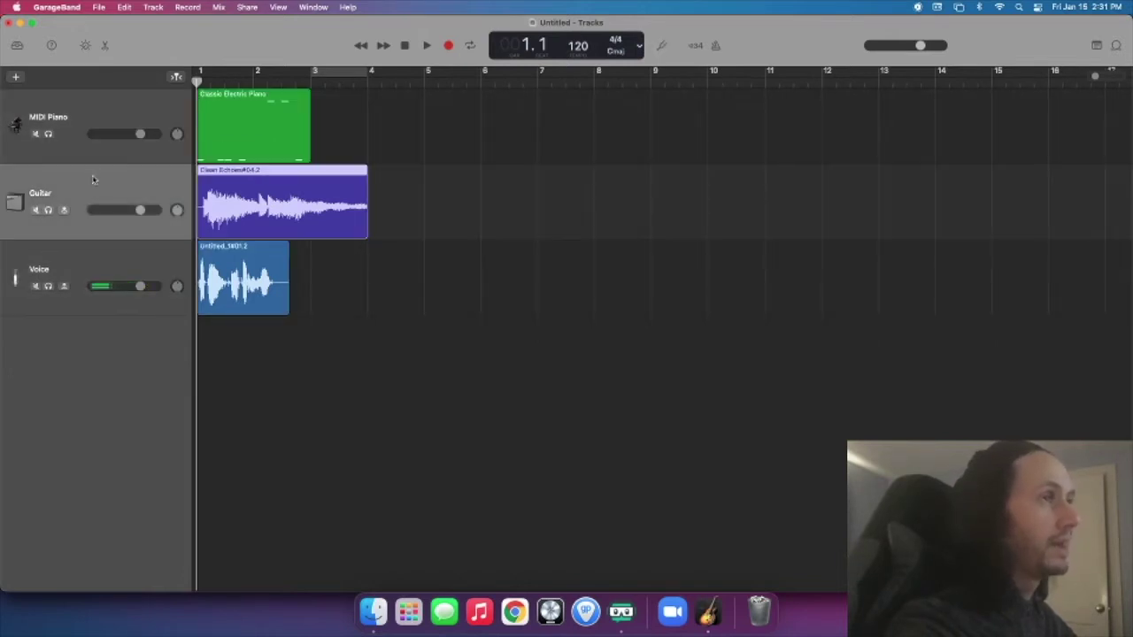
left_click(88, 262)
left_click(78, 118)
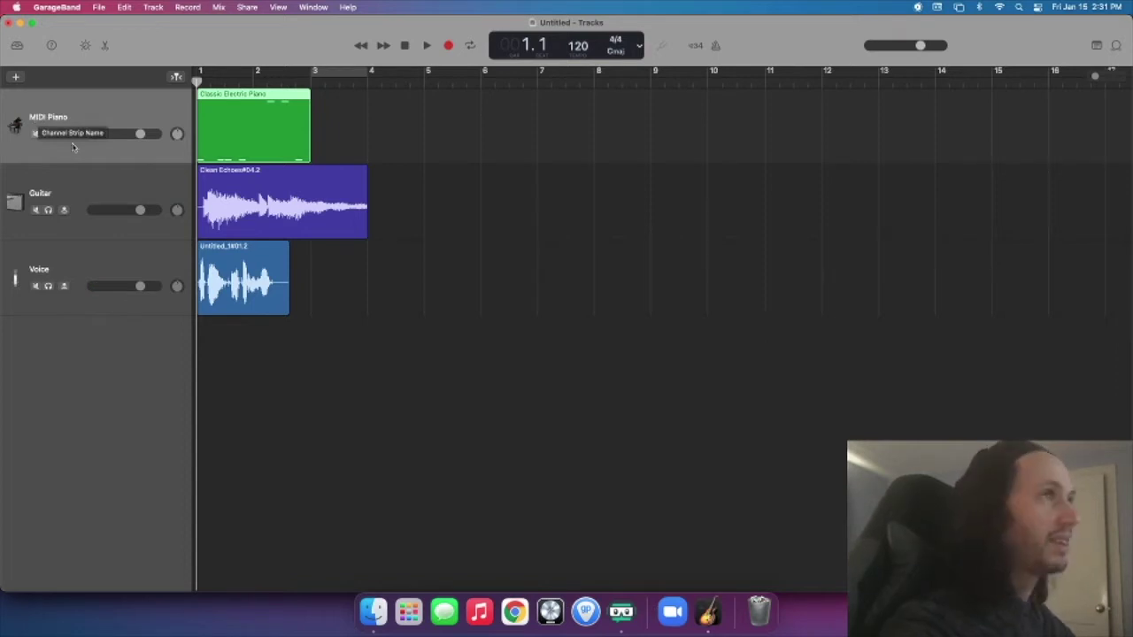
left_click(95, 192)
left_click(92, 253)
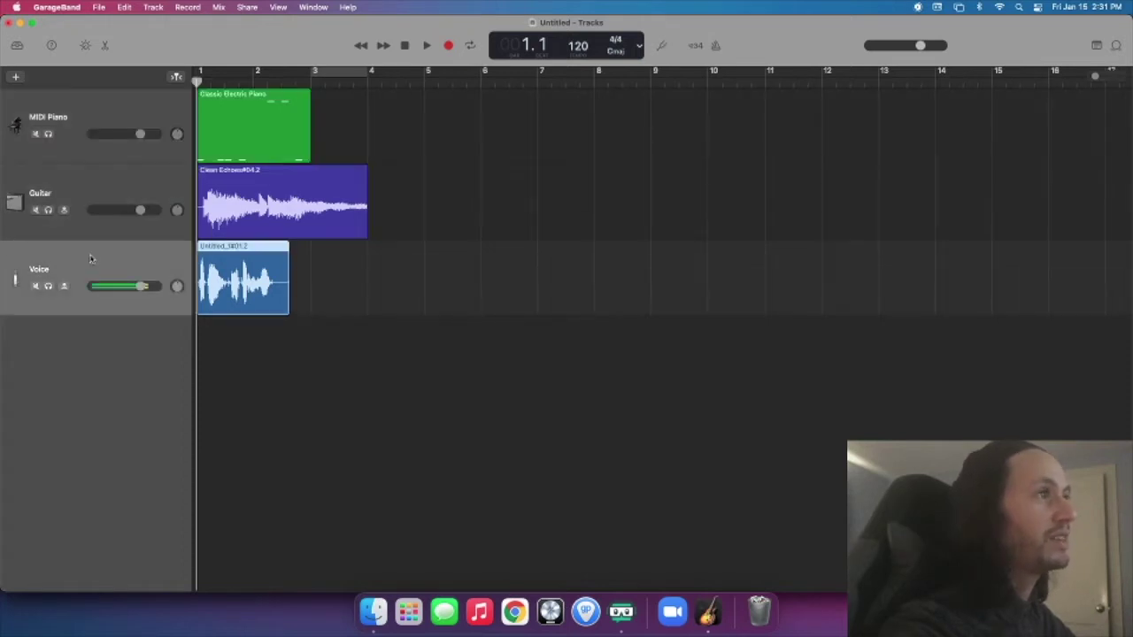
left_click(87, 196)
left_click(91, 129)
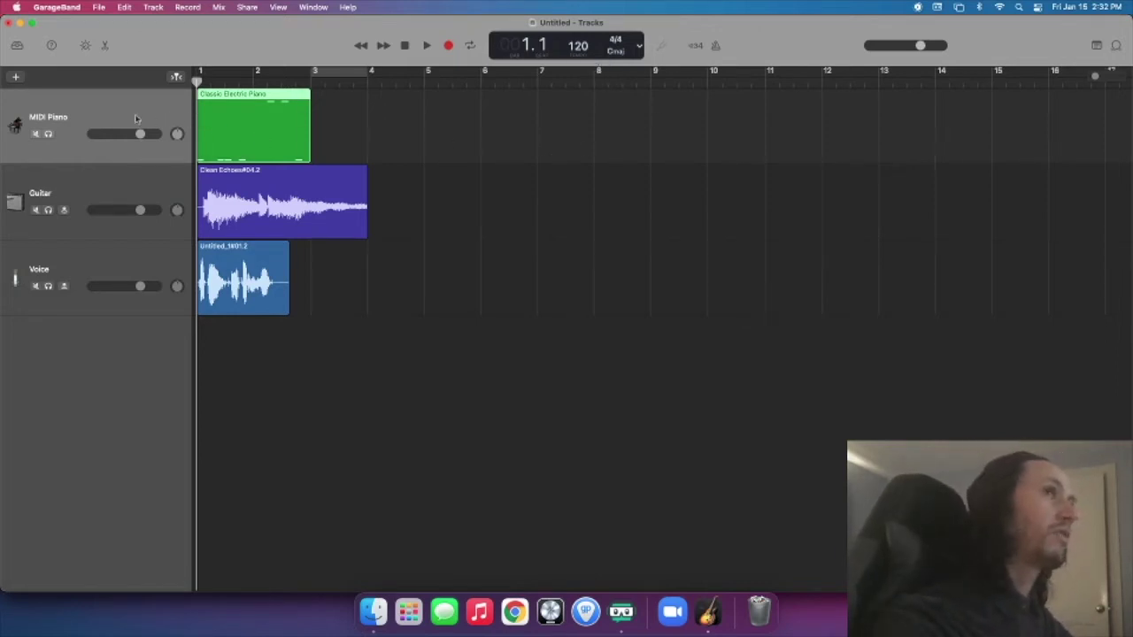
Step: Try panning the MIDI Piano track to the right and fully left to -64, and return the pan to centre
left_click_drag(141, 135, 177, 133)
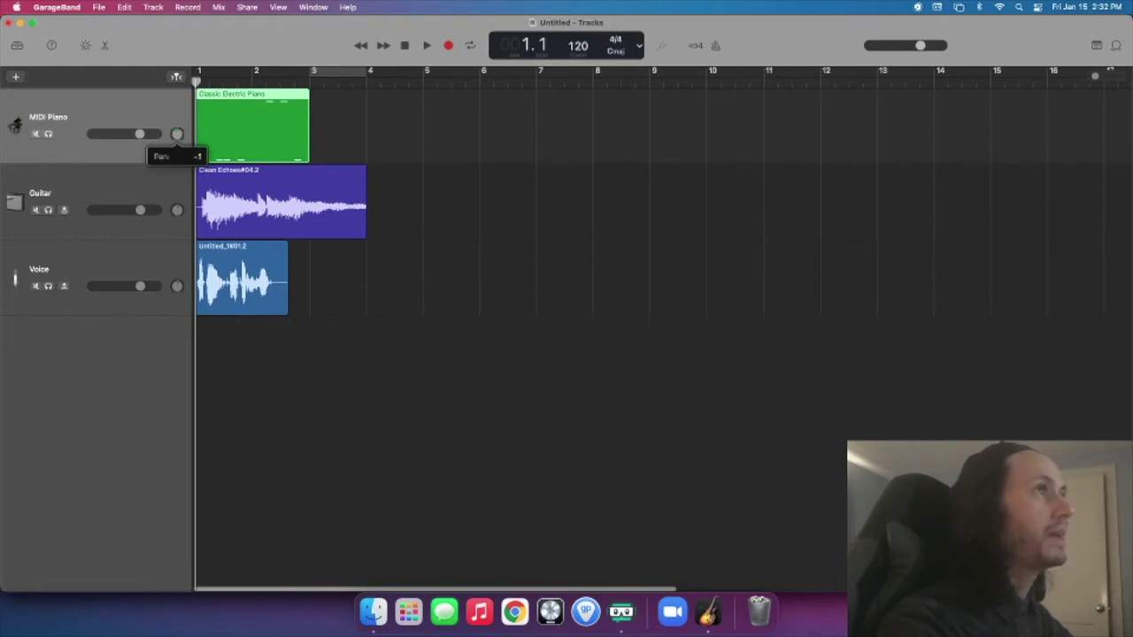
scroll(177, 134, "right", 1)
left_click(177, 134)
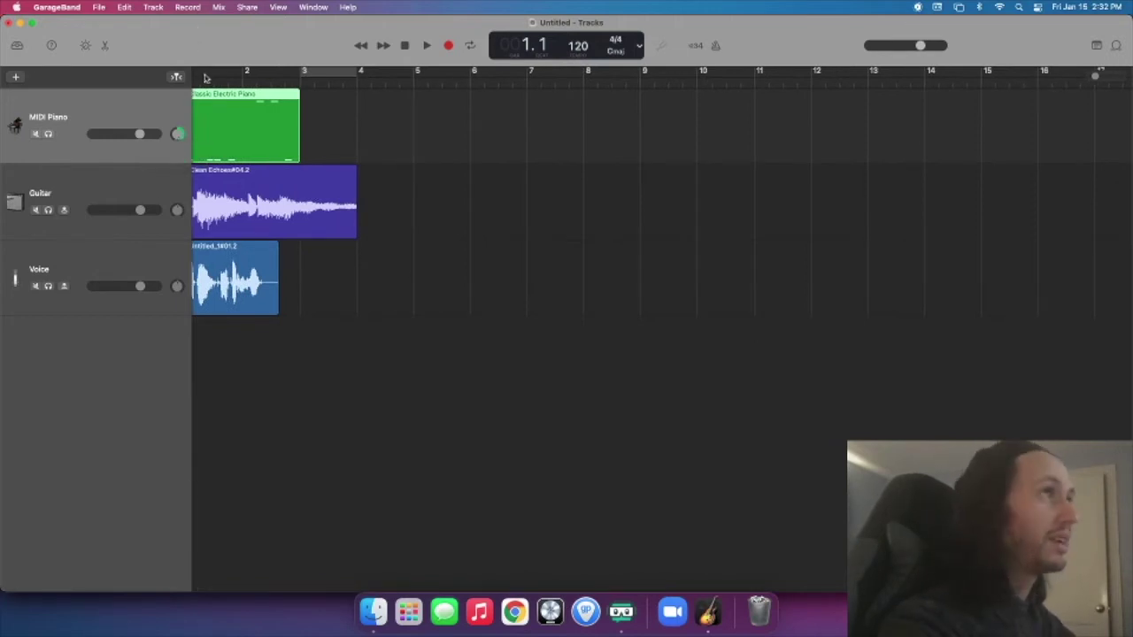
mouse_move(177, 134)
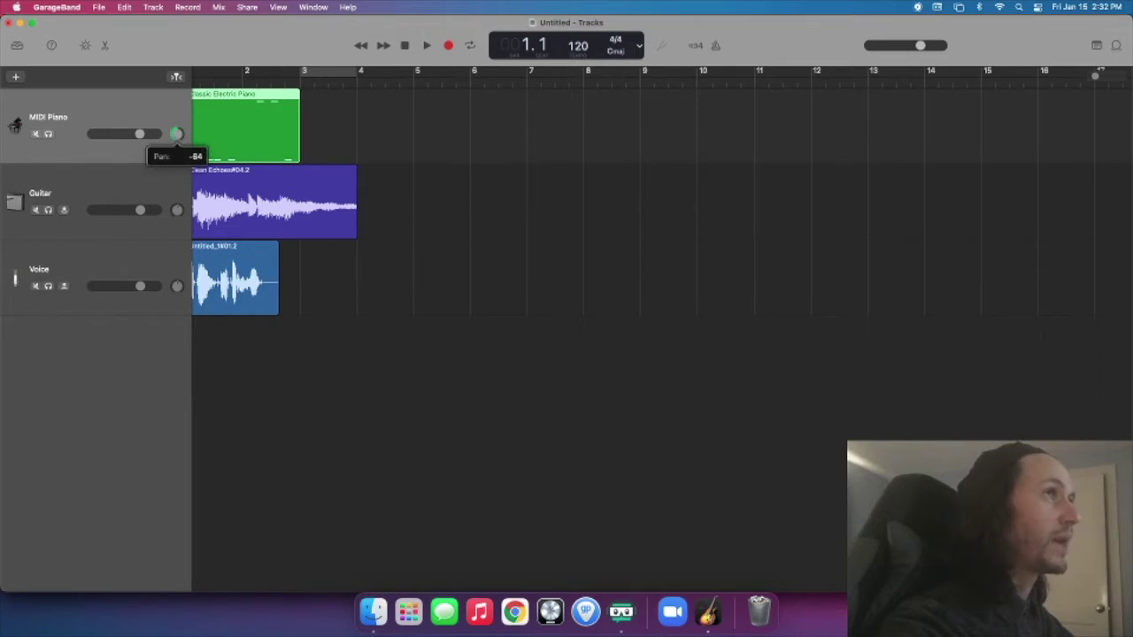
left_click_drag(177, 135, 177, 152)
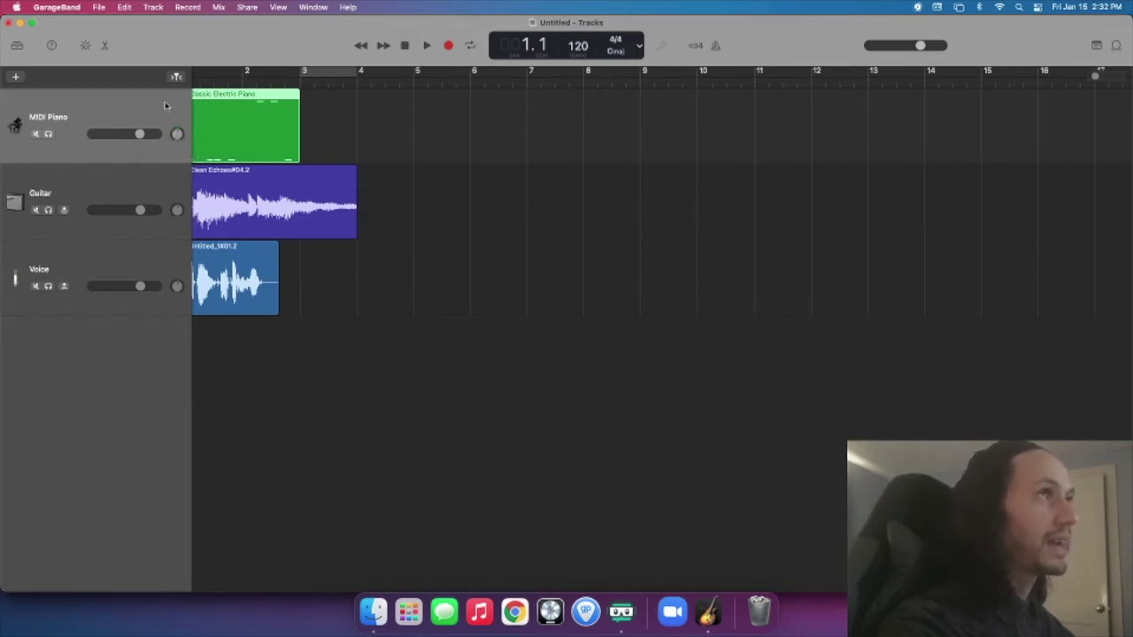
scroll(164, 106, "left", 2)
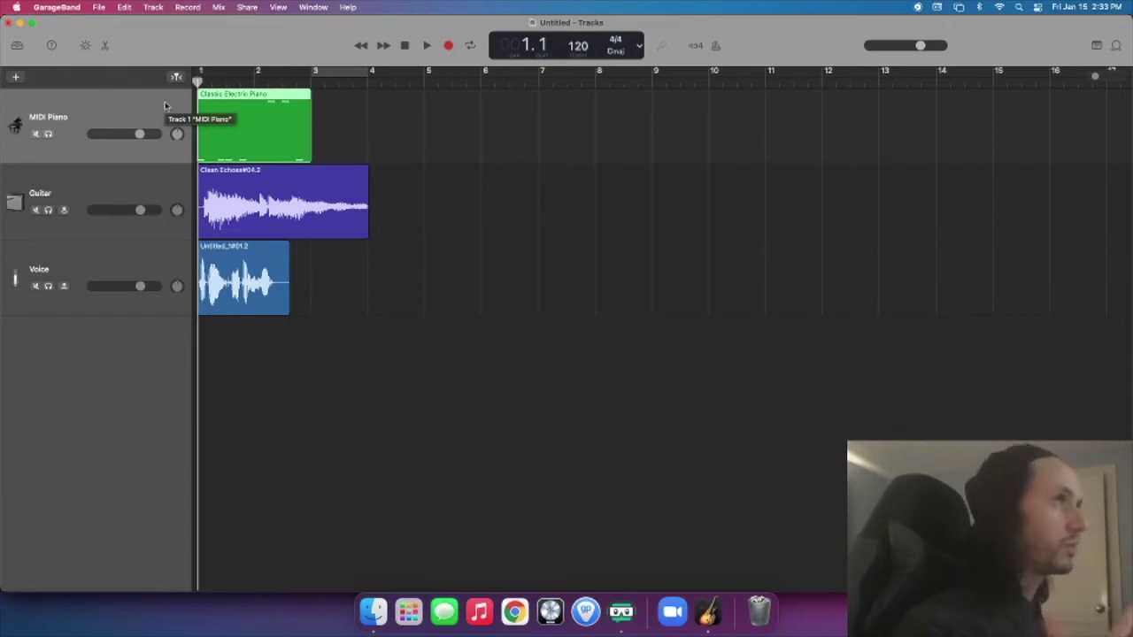
Step: Solo and unsolo the MIDI Piano track, and mute and unmute it to try both controls
left_click(49, 134)
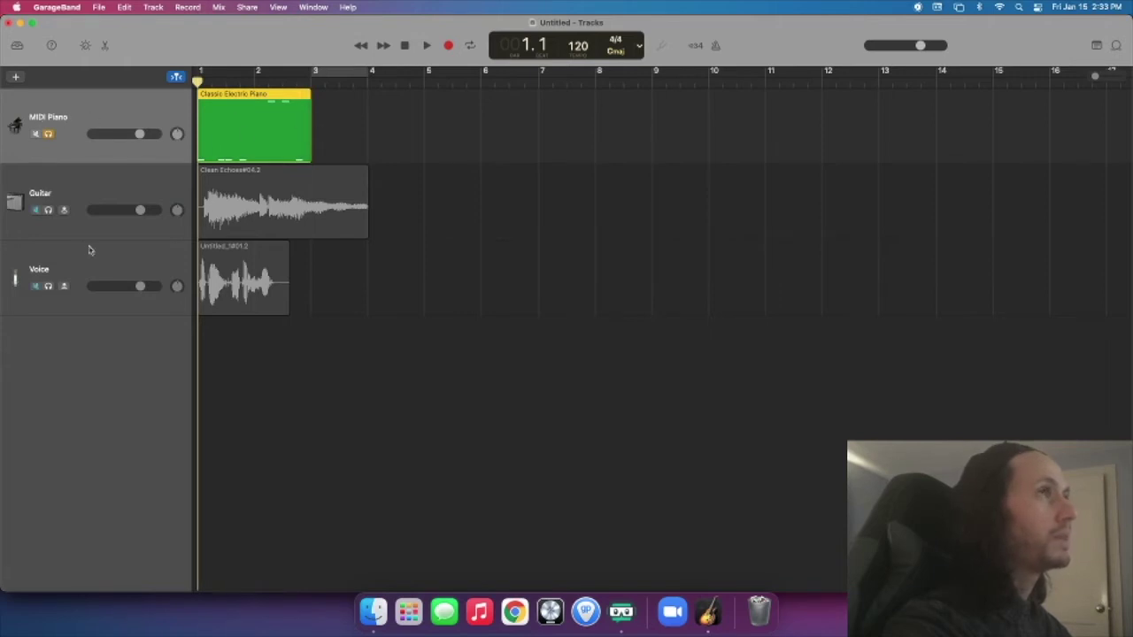
left_click(48, 134)
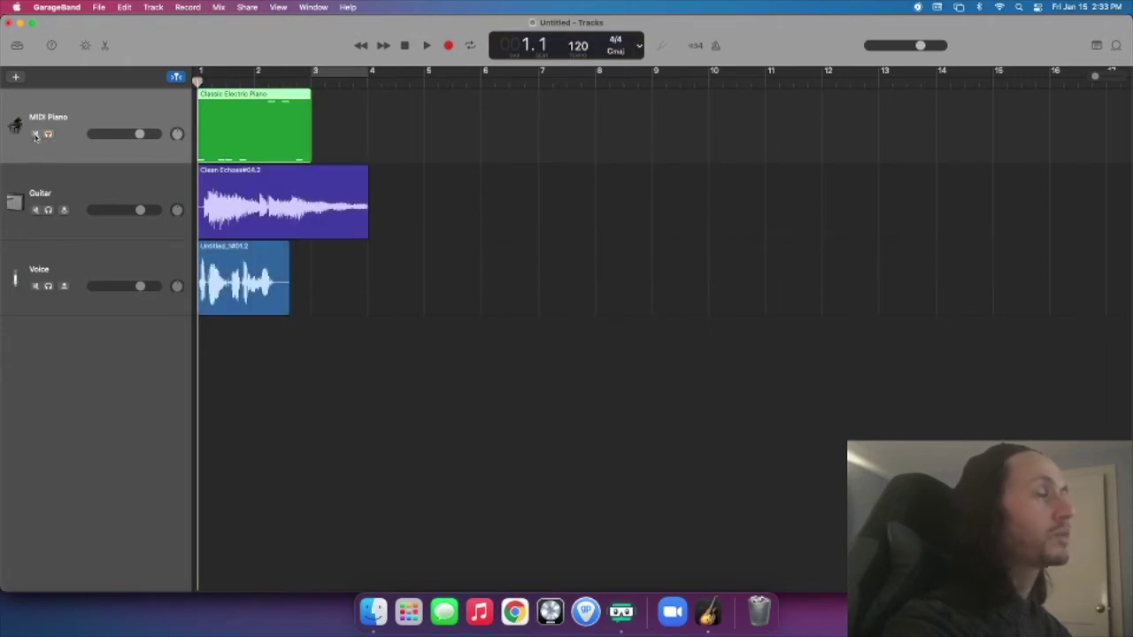
left_click(36, 134)
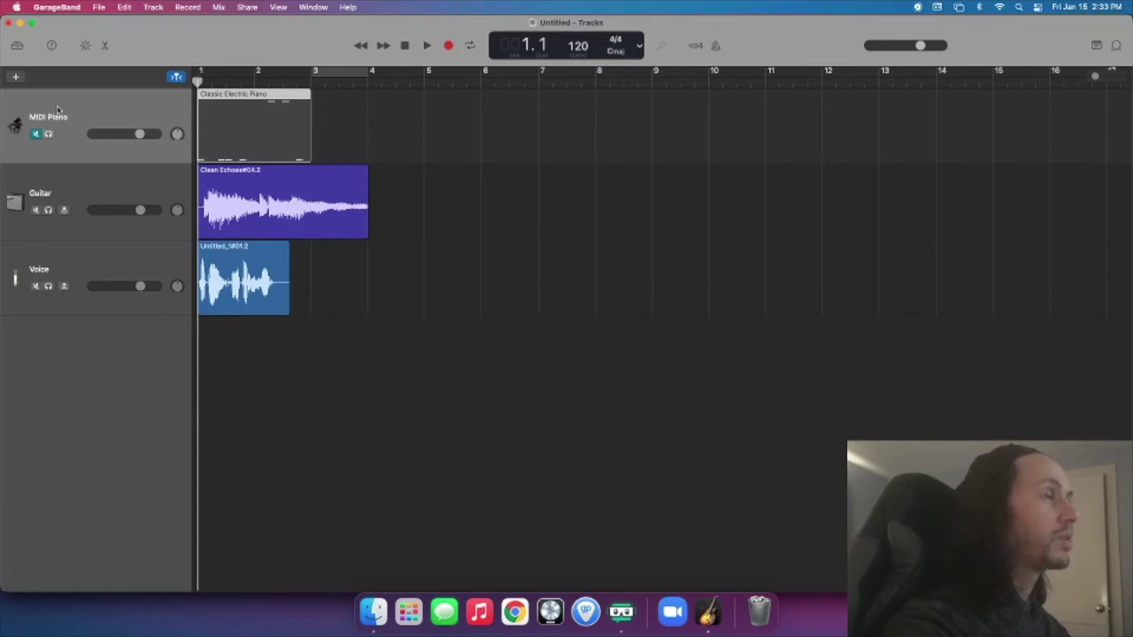
left_click_drag(199, 82, 168, 86)
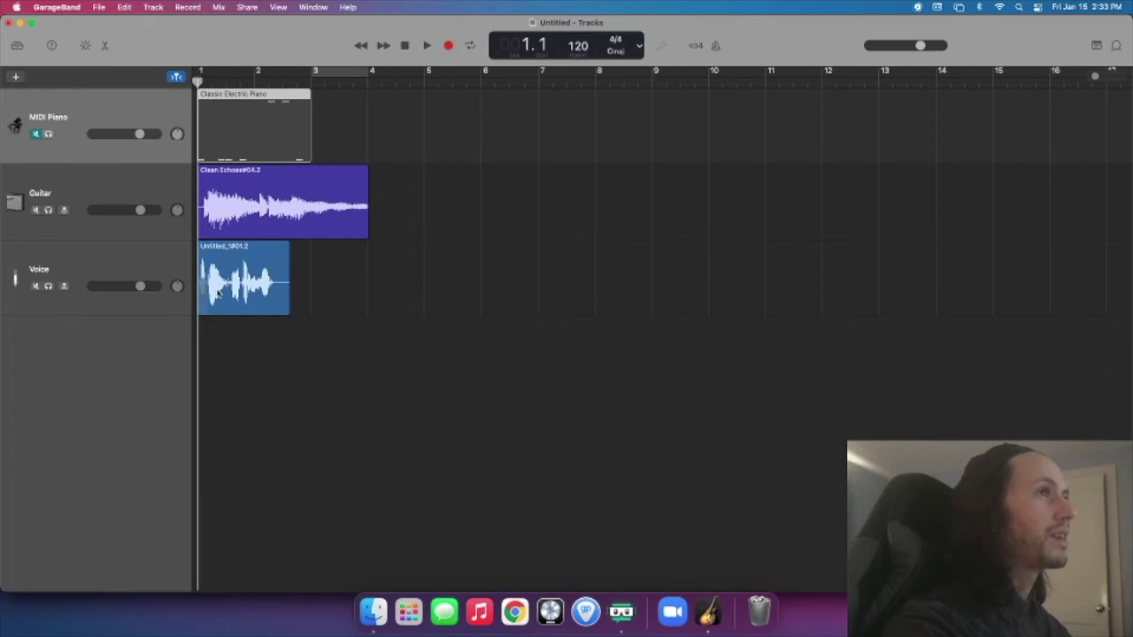
left_click(35, 134)
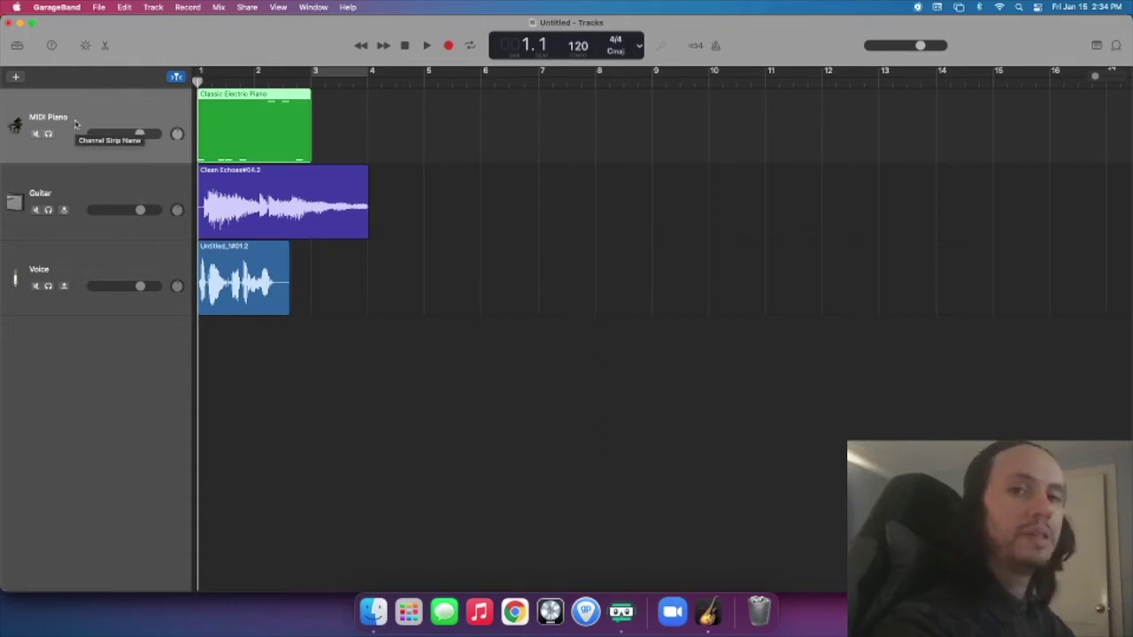
scroll(75, 124, "left", 1)
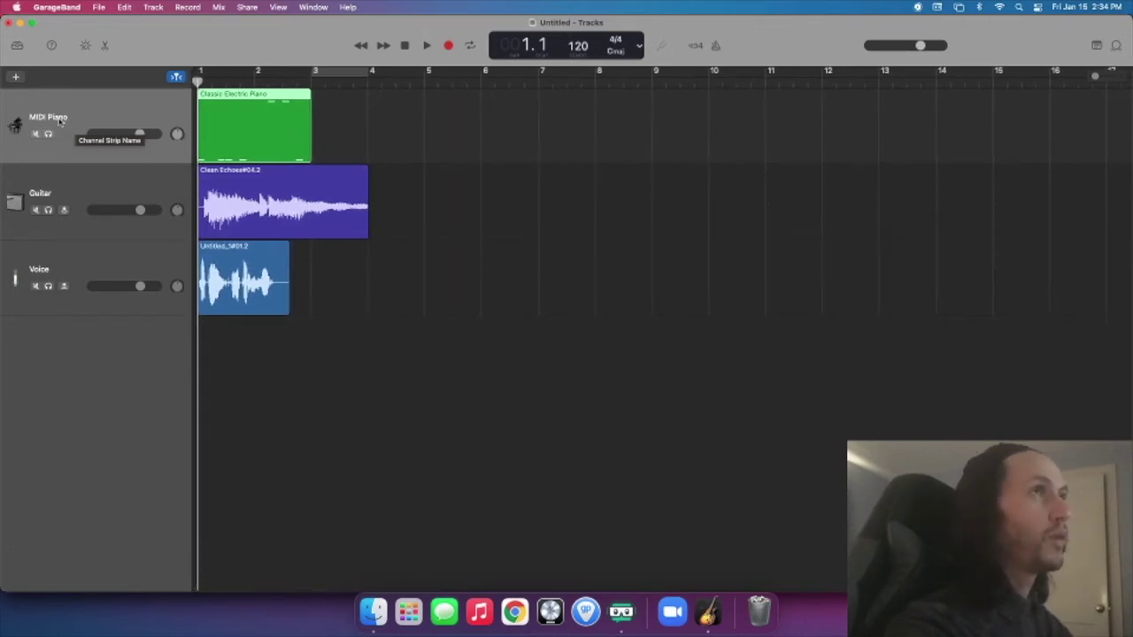
Step: Show the sound library for the MIDI Piano track and choose the Steinway Grand Piano sound
left_click(16, 46)
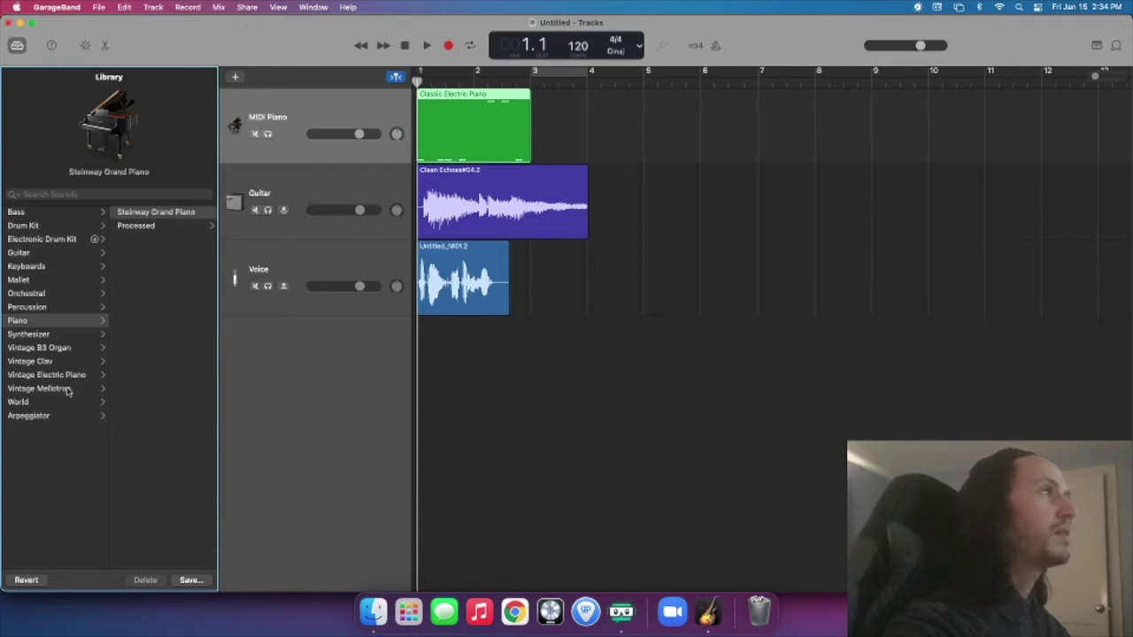
left_click(295, 122)
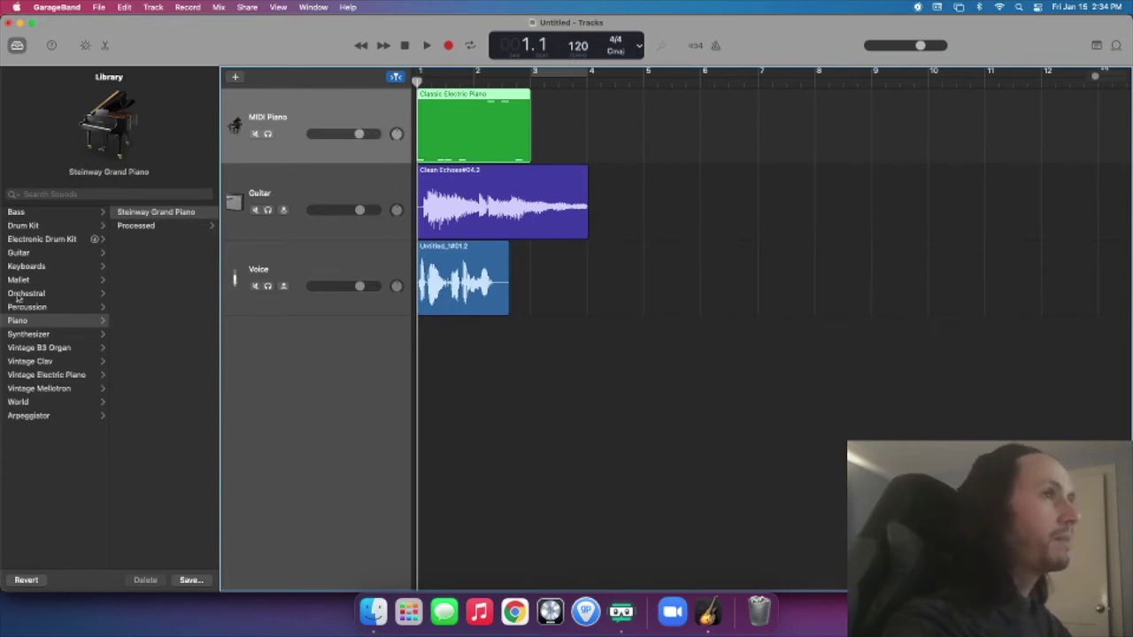
left_click(124, 215)
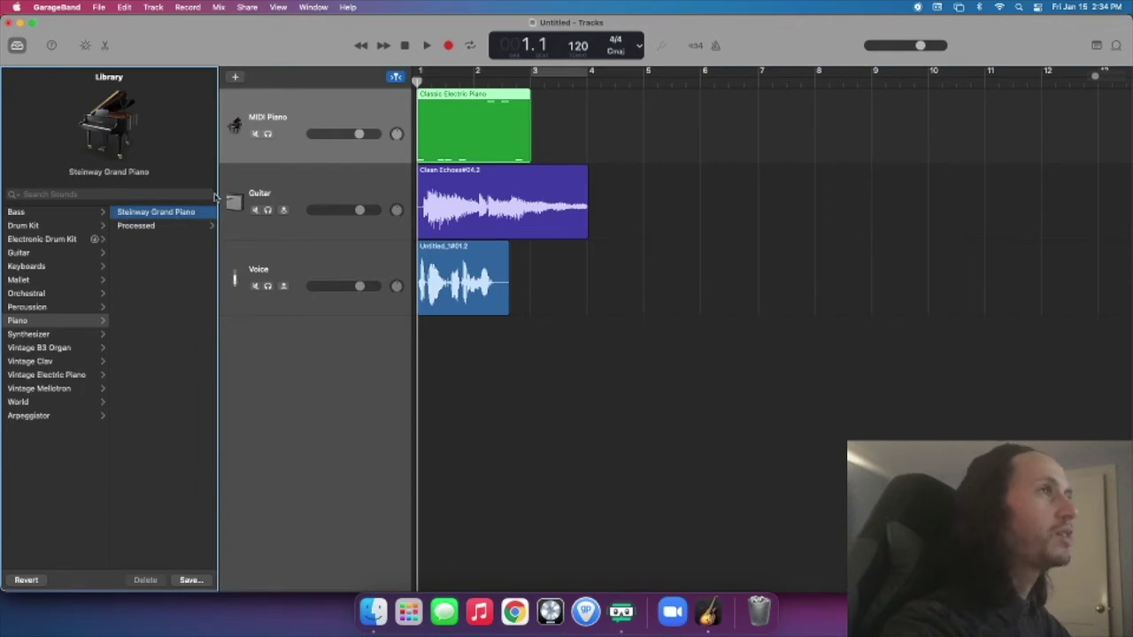
Step: Solo the MIDI Piano track and play its region through to the start of bar 3
left_click(268, 134)
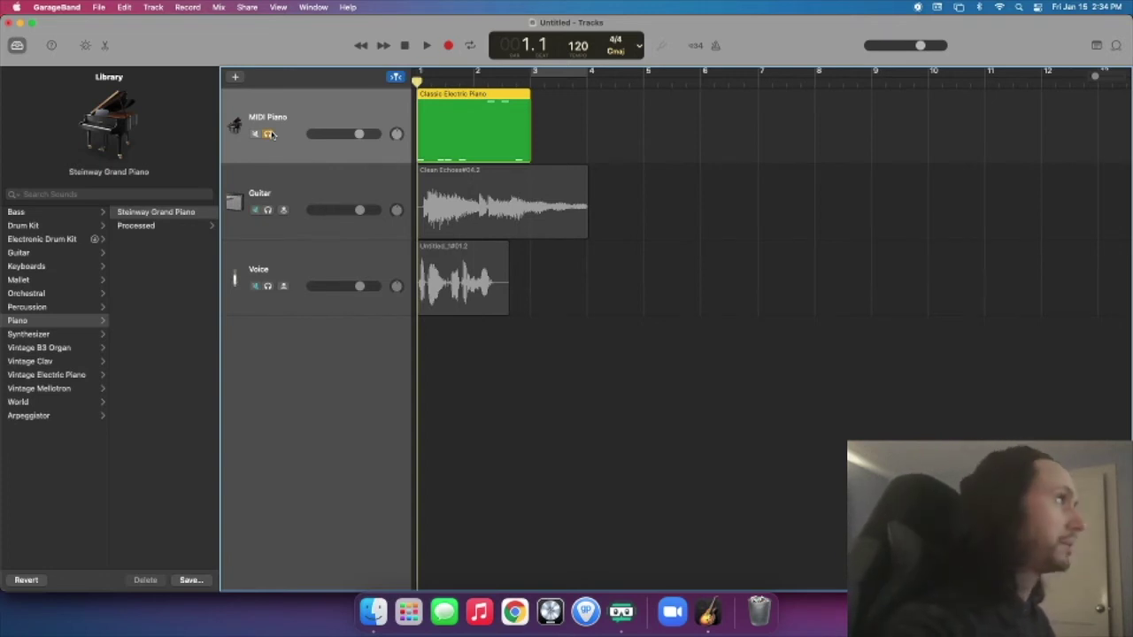
key("space")
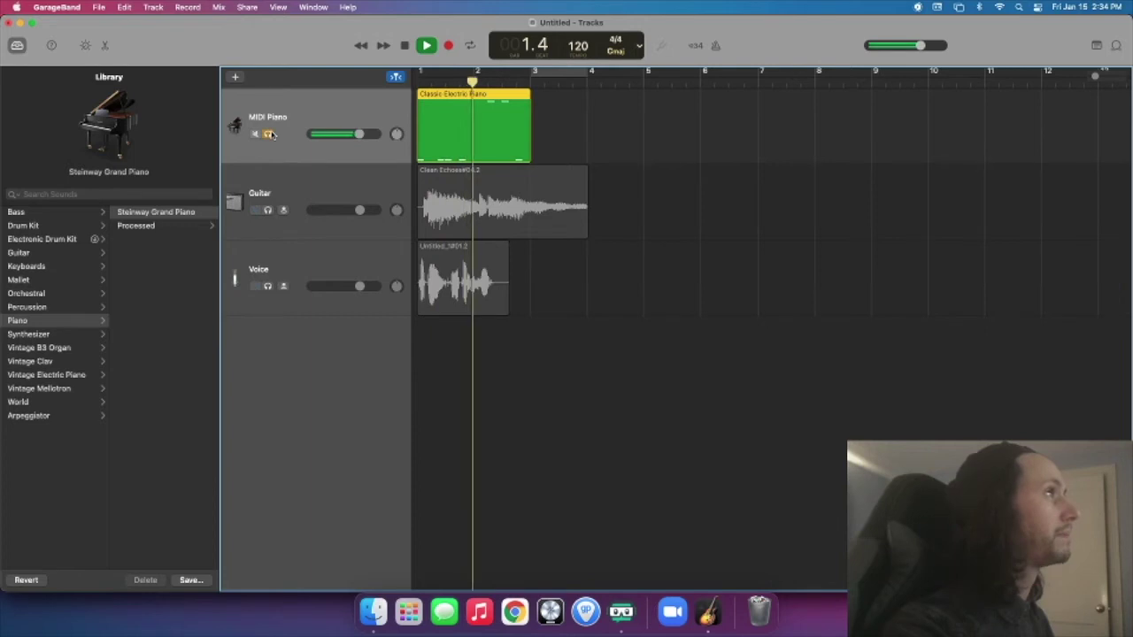
key("space")
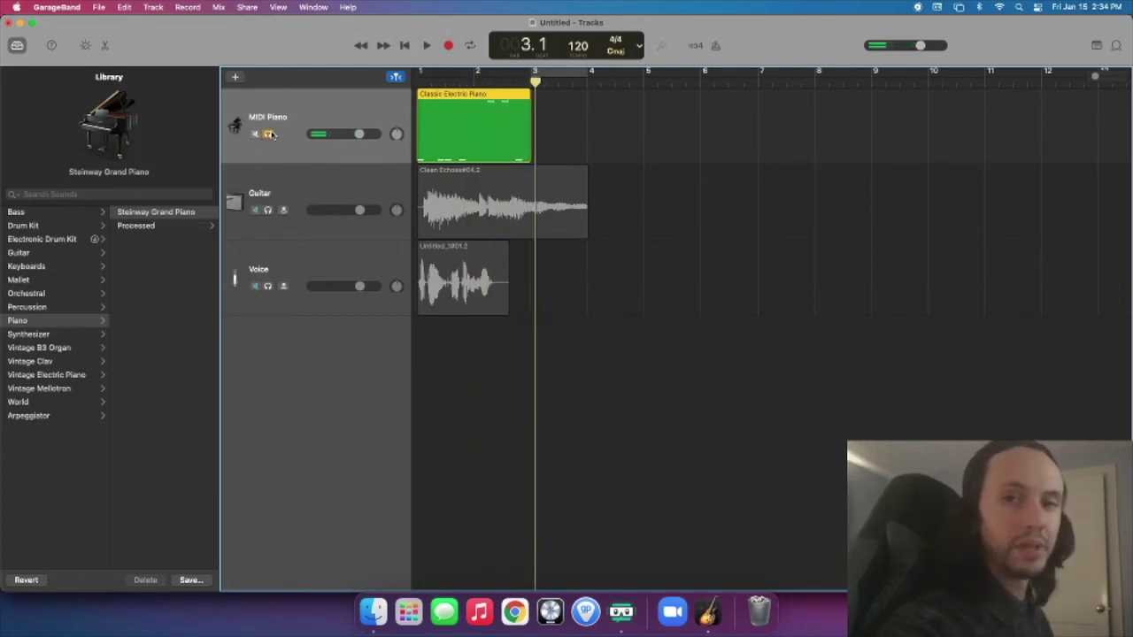
left_click(268, 133)
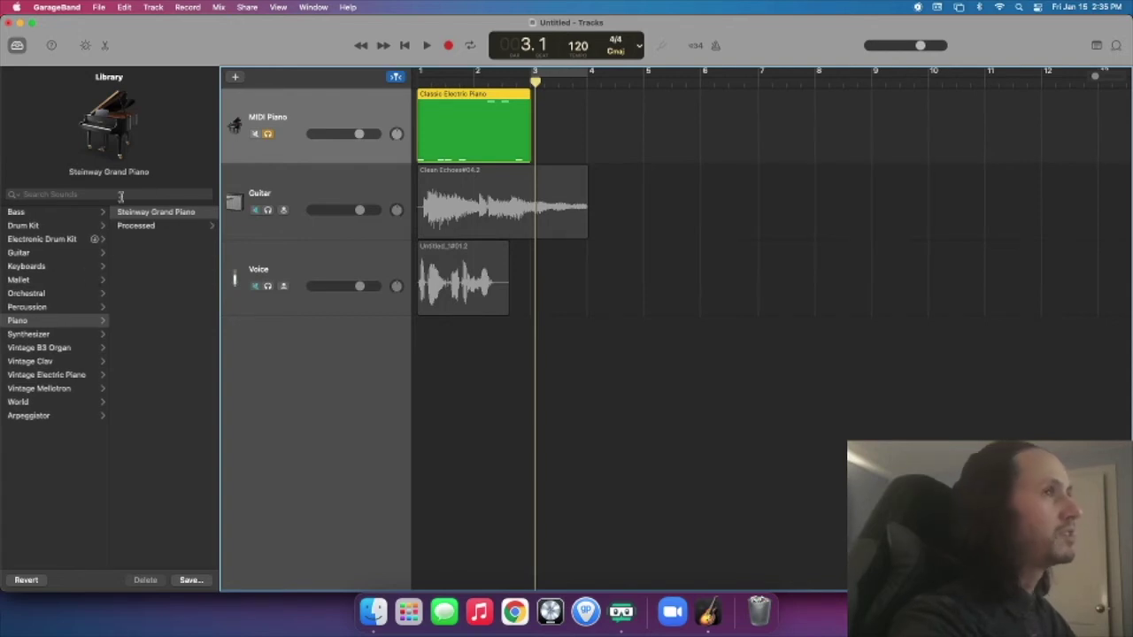
Step: Change the MIDI Piano track's sound to Vibraphone from the Mallet category and play it back from the beginning
left_click(32, 279)
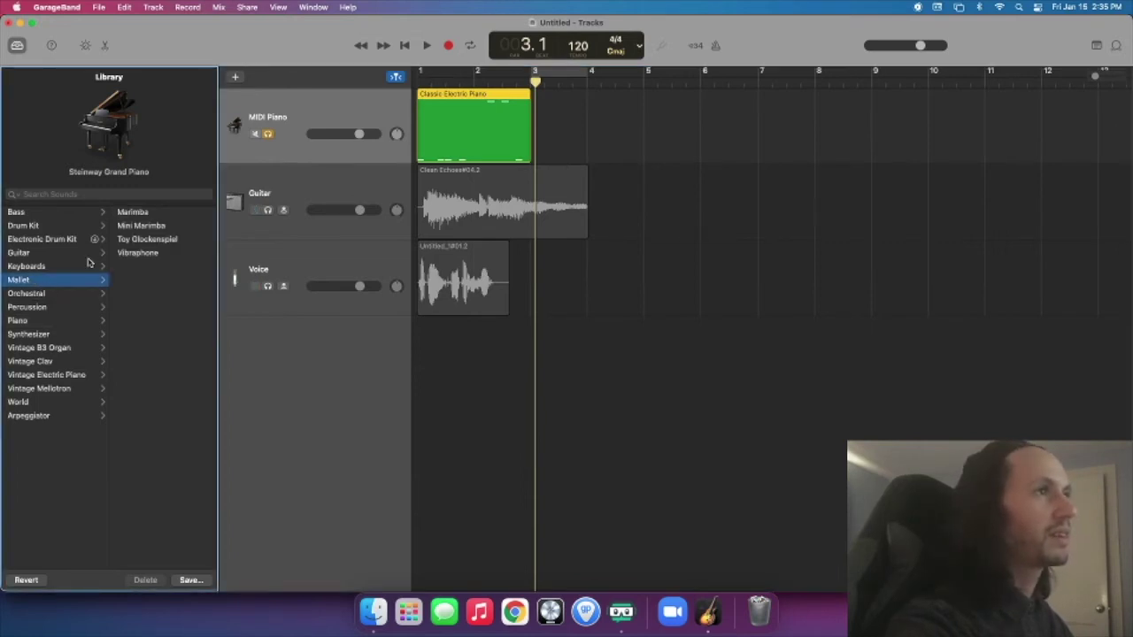
left_click(137, 254)
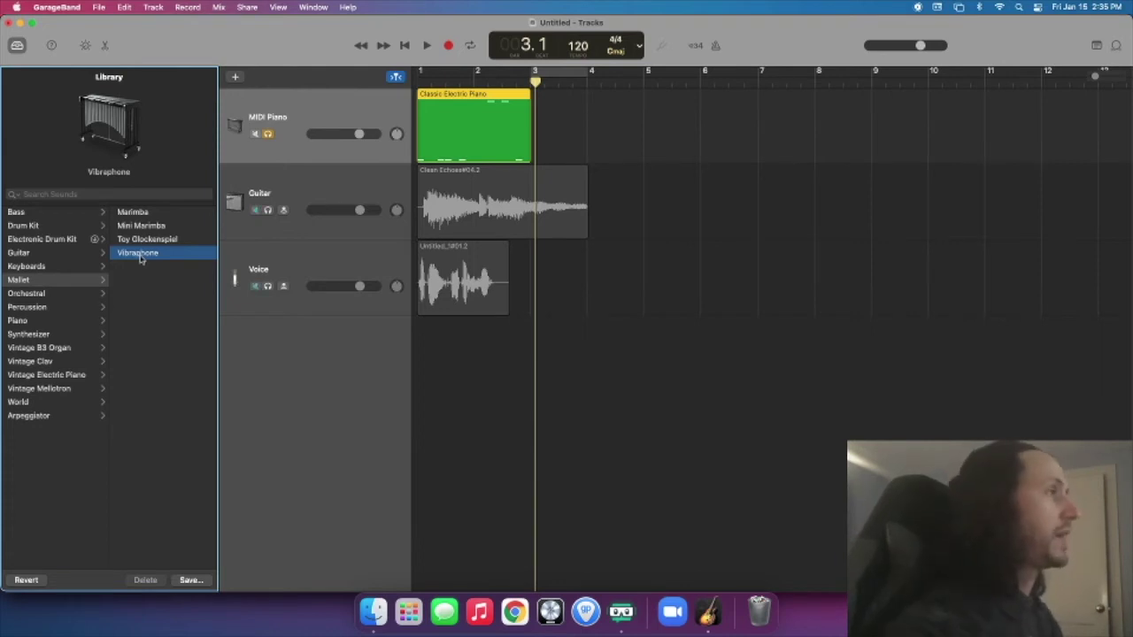
left_click(361, 45)
left_click(361, 45)
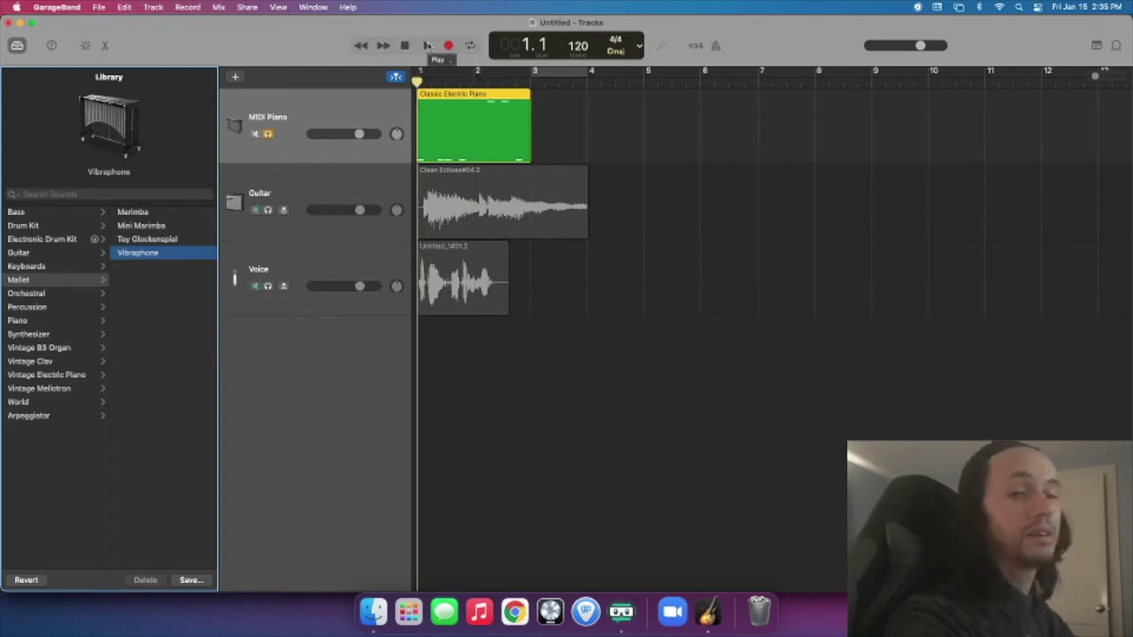
left_click(427, 45)
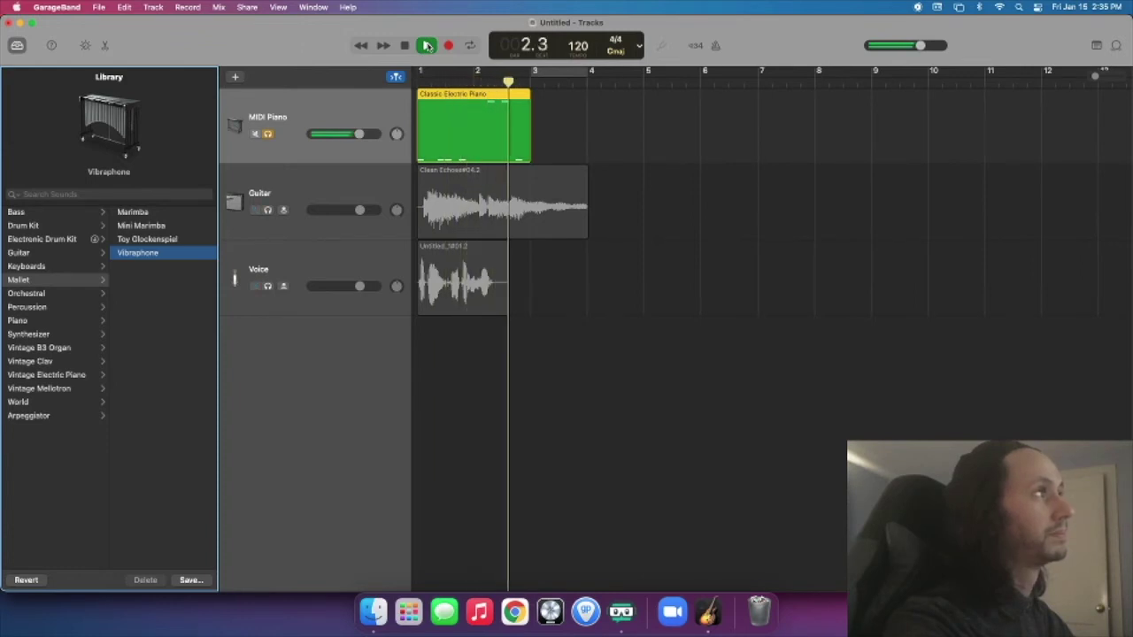
left_click(421, 46)
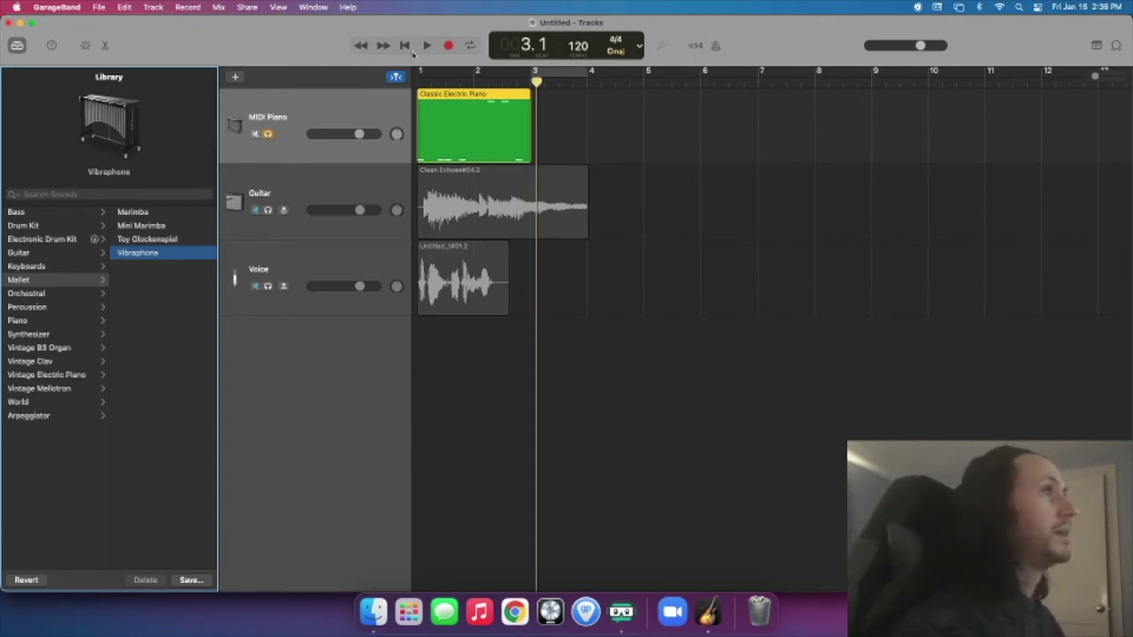
Step: Hide the sound library, select the Guitar track and play its soloed region from the beginning
key("y")
left_click(96, 181)
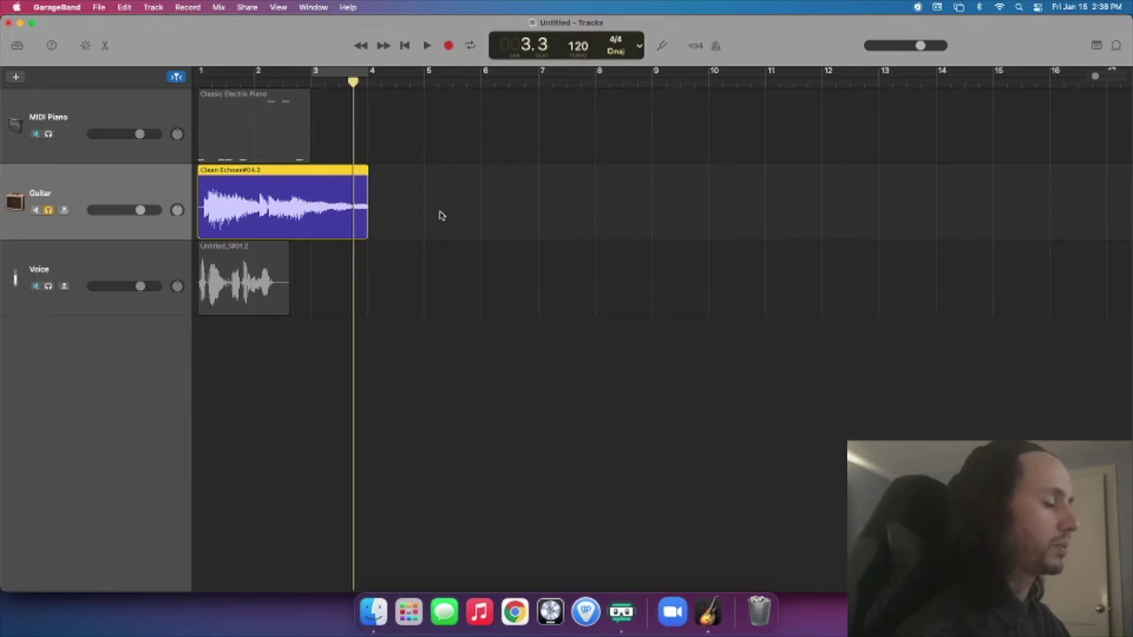
key("Return")
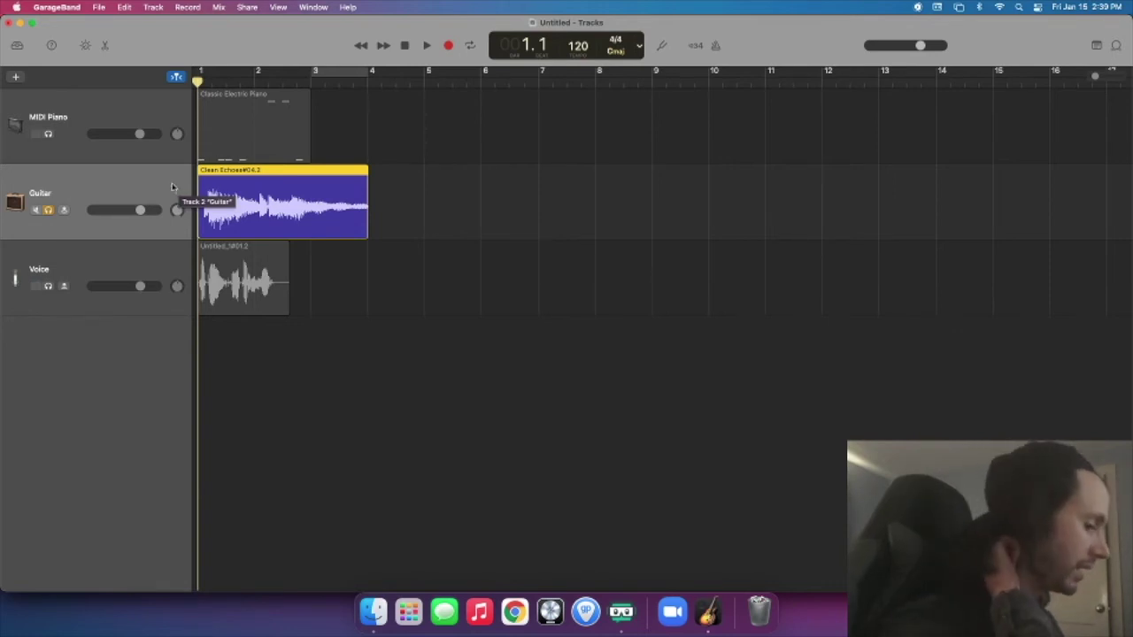
key("space")
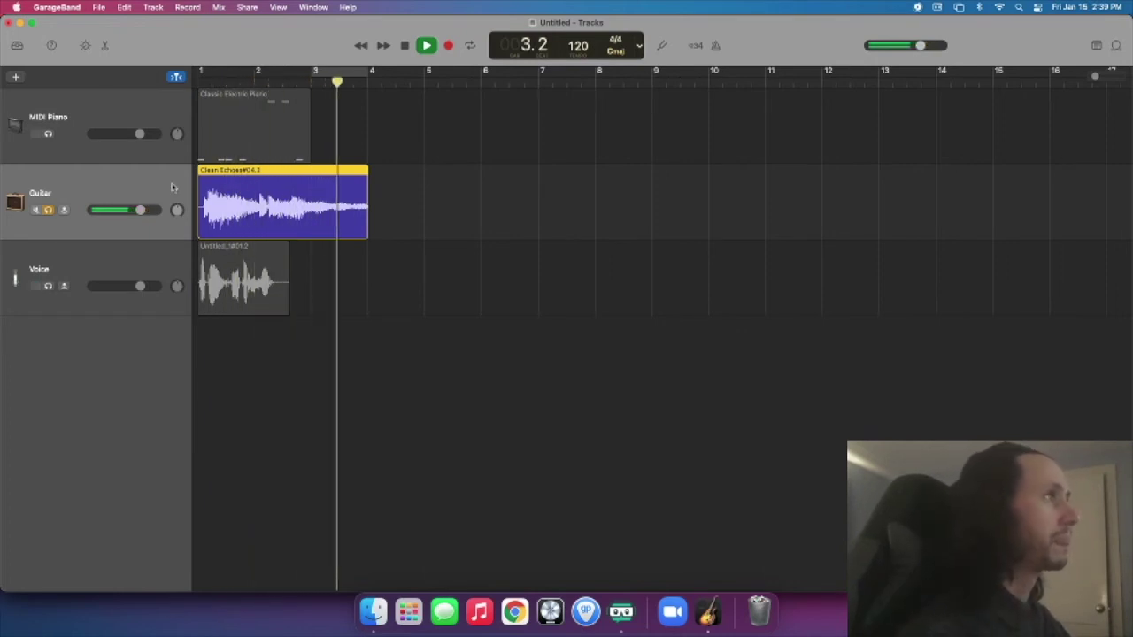
key("space")
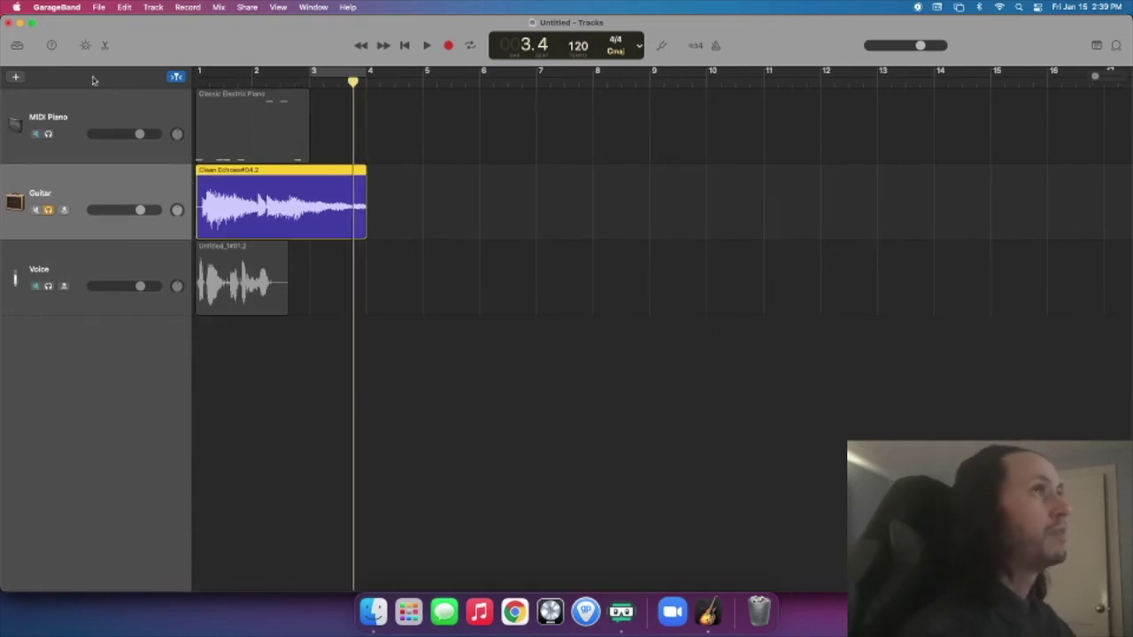
Step: Show the sound library and change the Guitar track's sound to British Invasion from the Crunch Guitar category
left_click(16, 45)
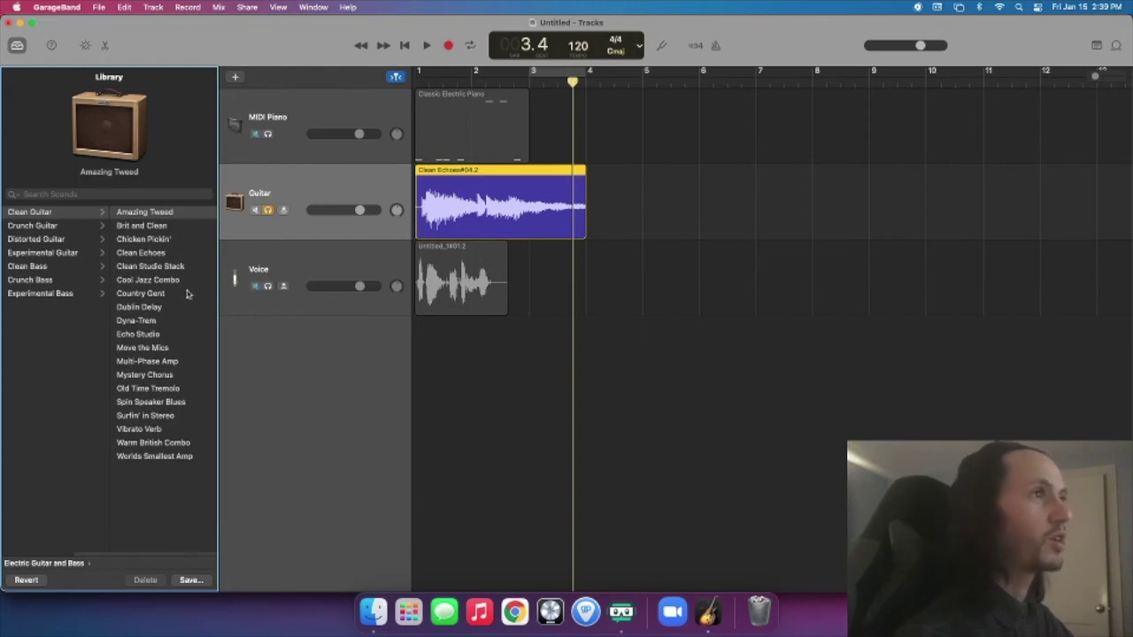
left_click(48, 225)
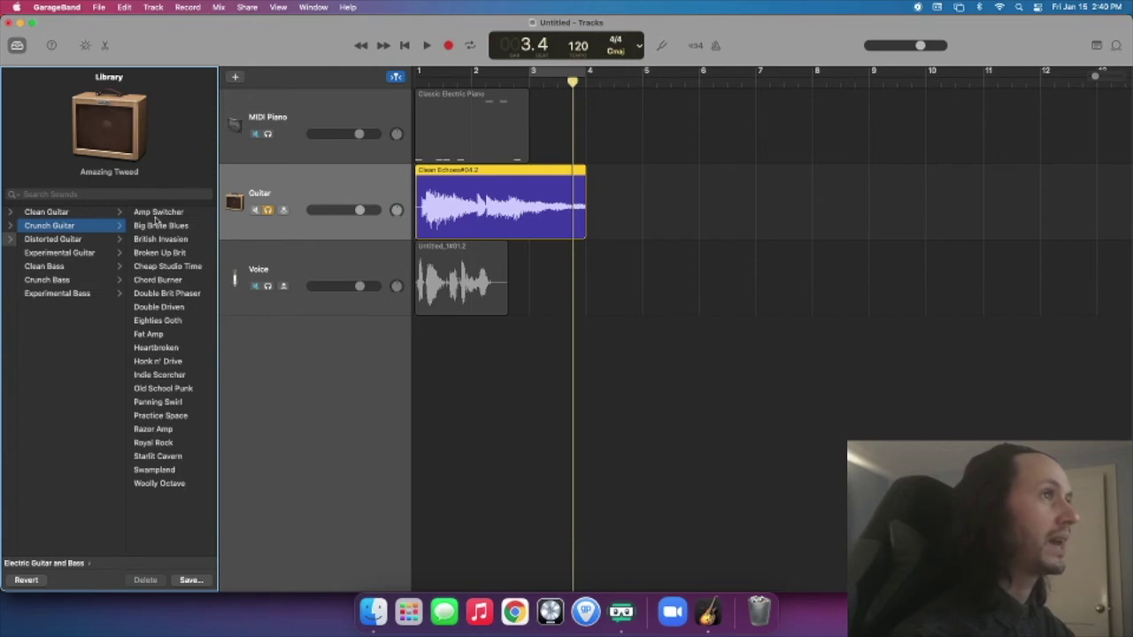
scroll(173, 281, "right", 2)
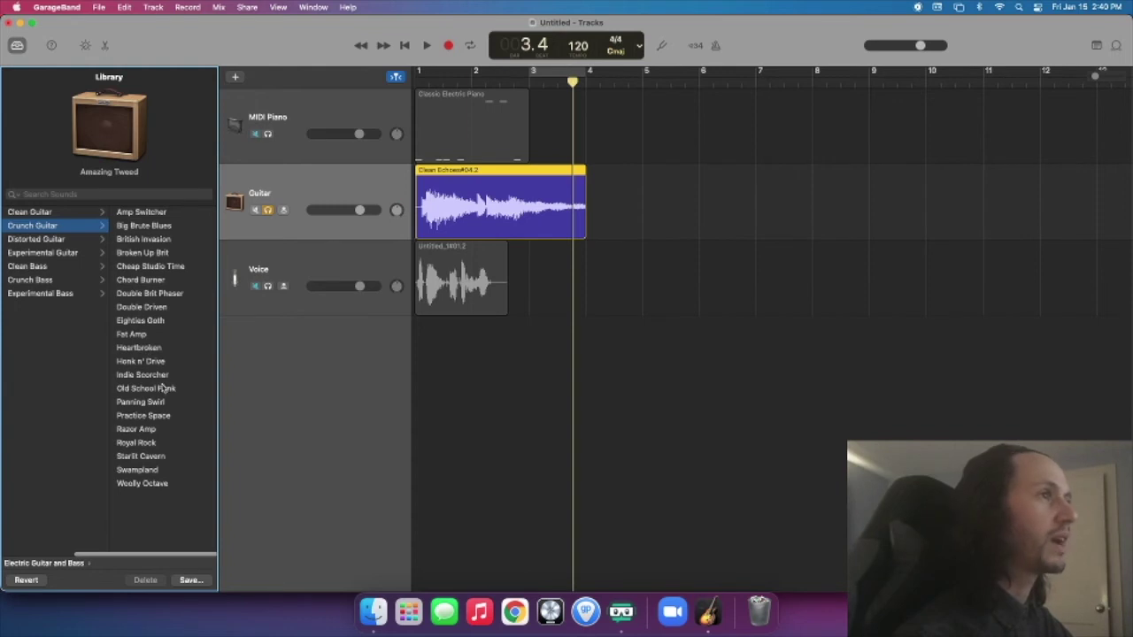
left_click(147, 240)
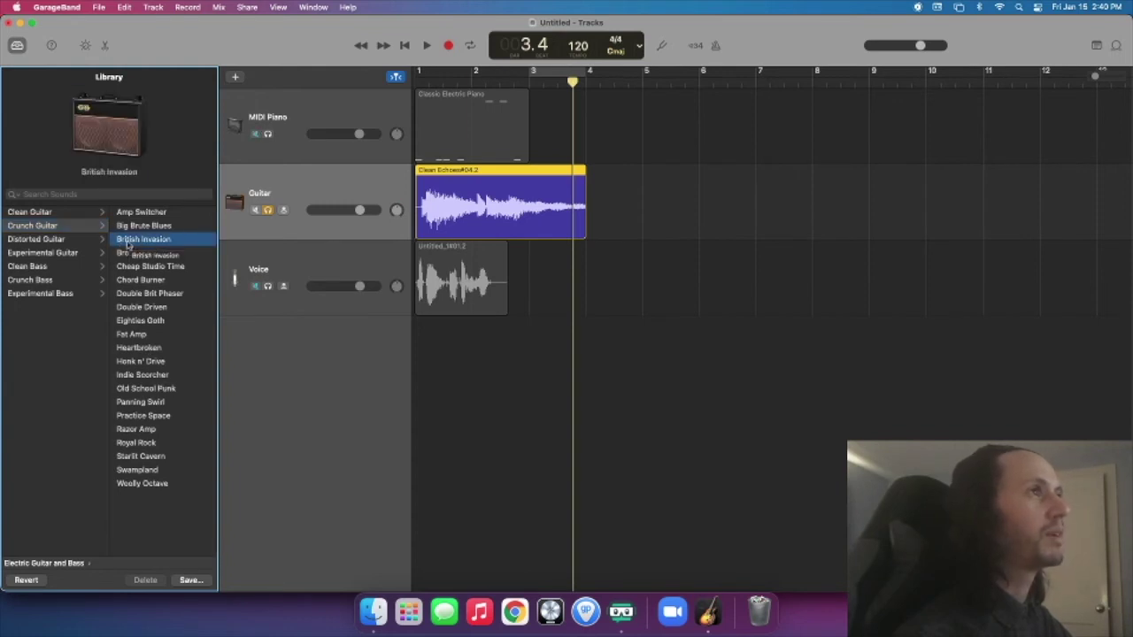
Step: Play the soloed Guitar region from the beginning through to the start of bar 3
mouse_move(78, 132)
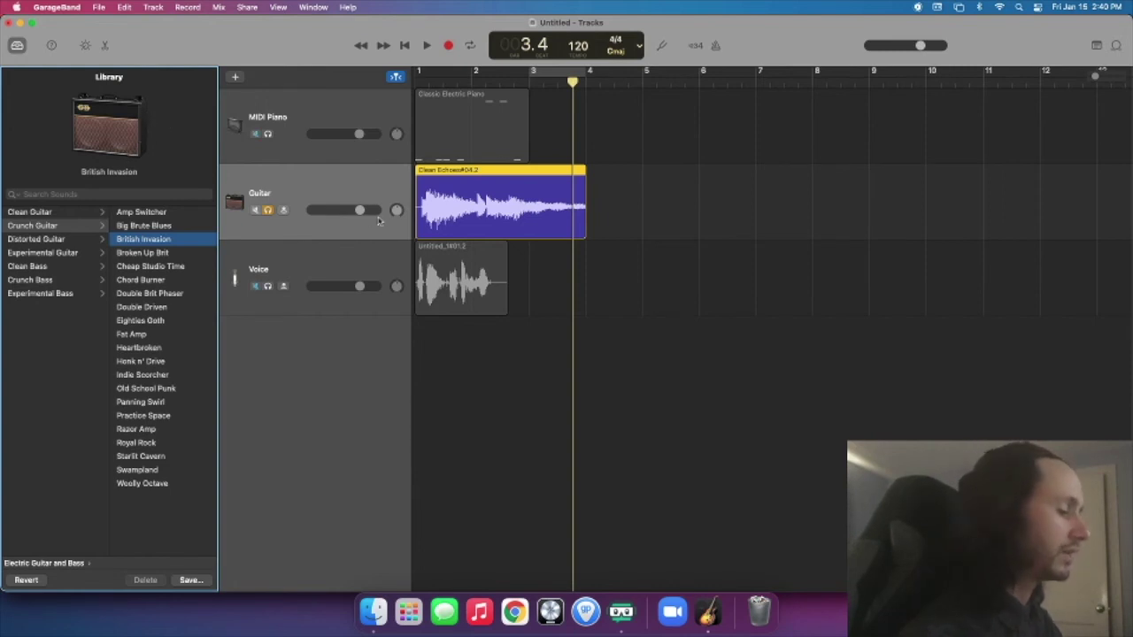
key("Return")
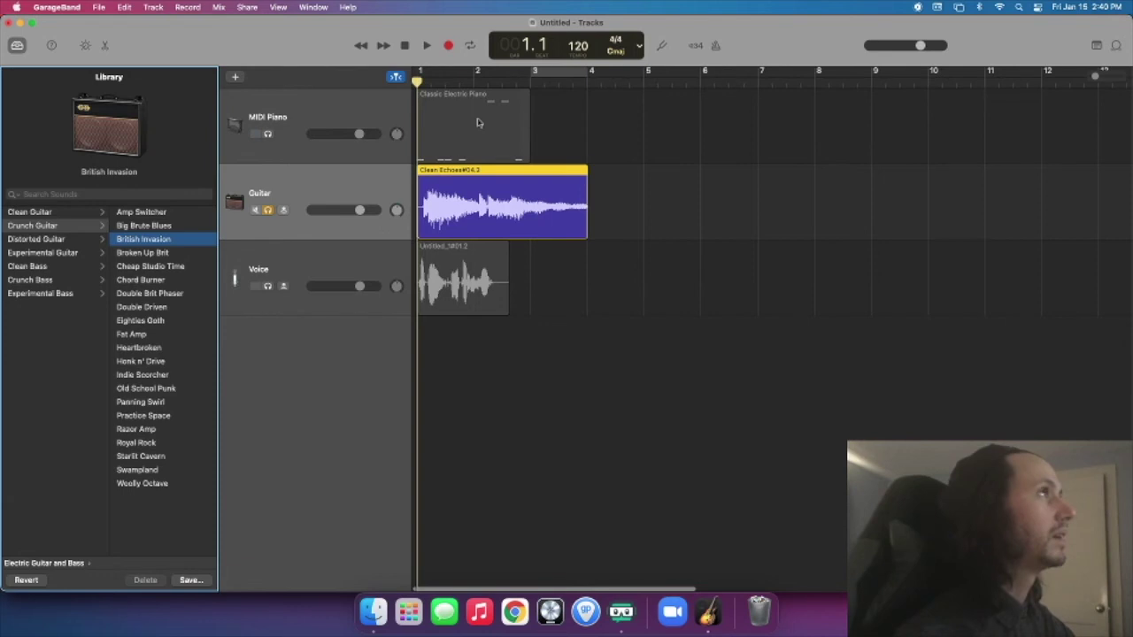
left_click(426, 45)
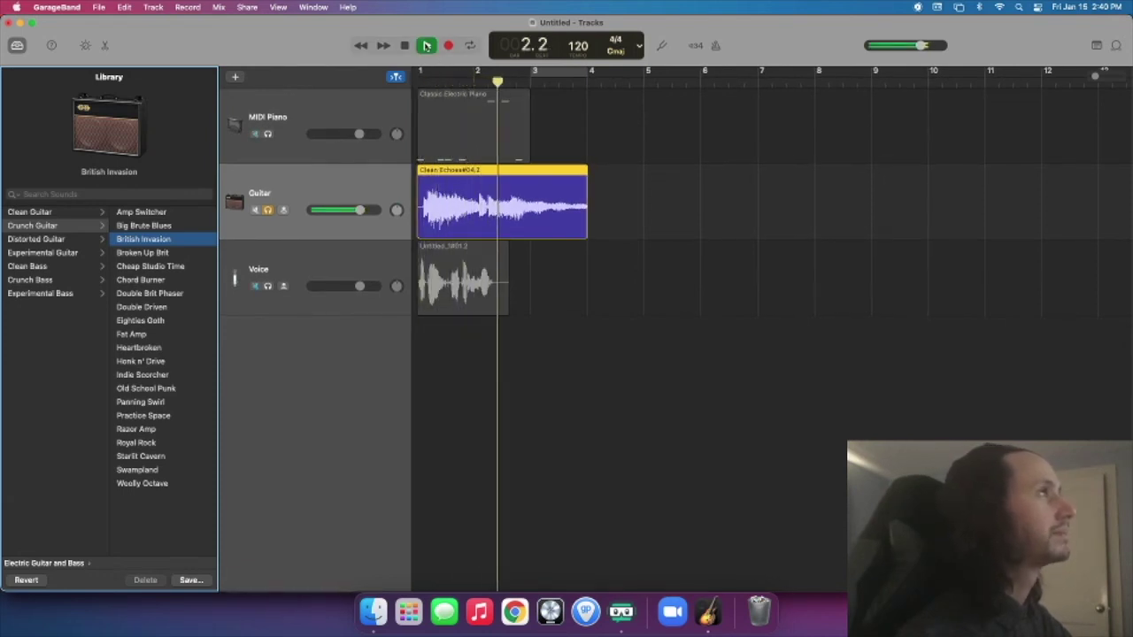
left_click(405, 45)
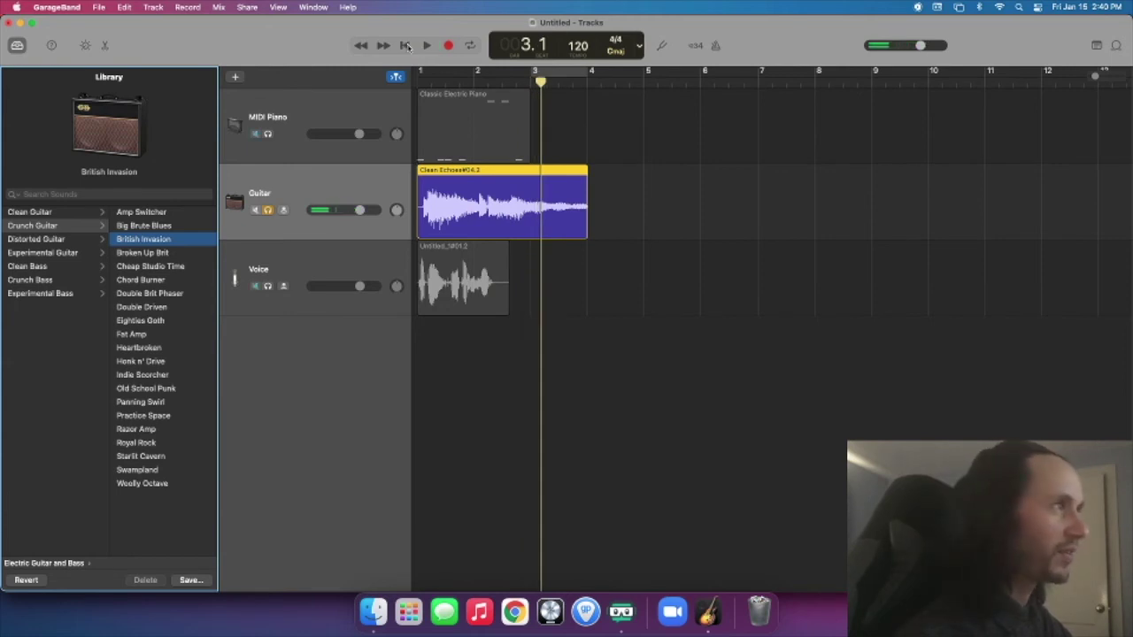
Step: Try Crusher and Cascade from the Experimental Guitar category, settle on Blue Wave for the Guitar track and play it from the beginning
left_click(75, 254)
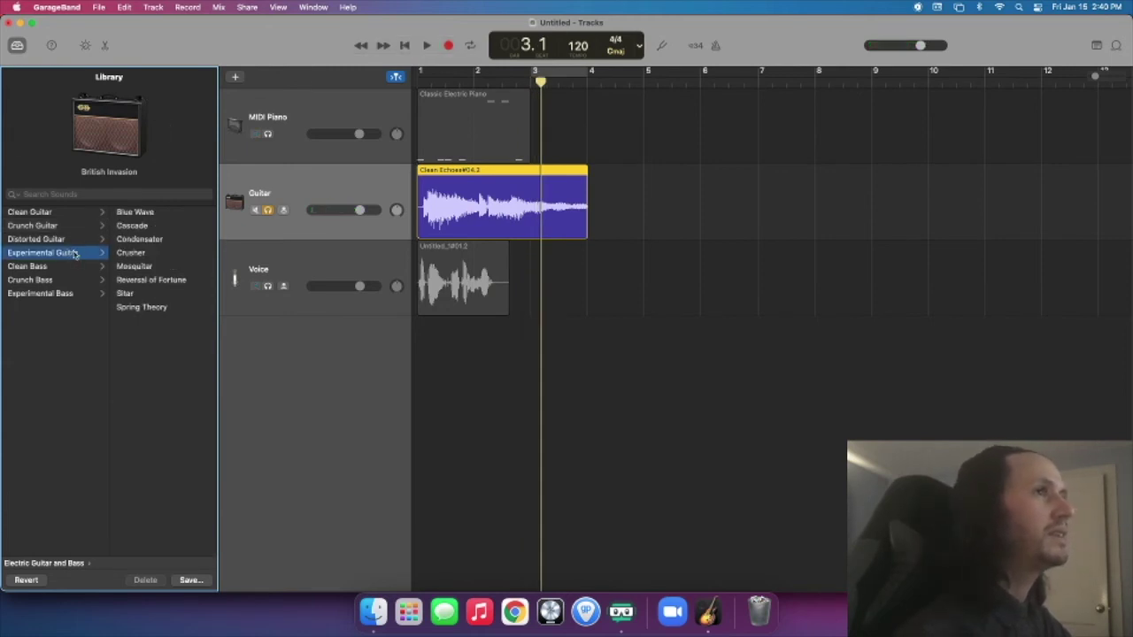
left_click(132, 255)
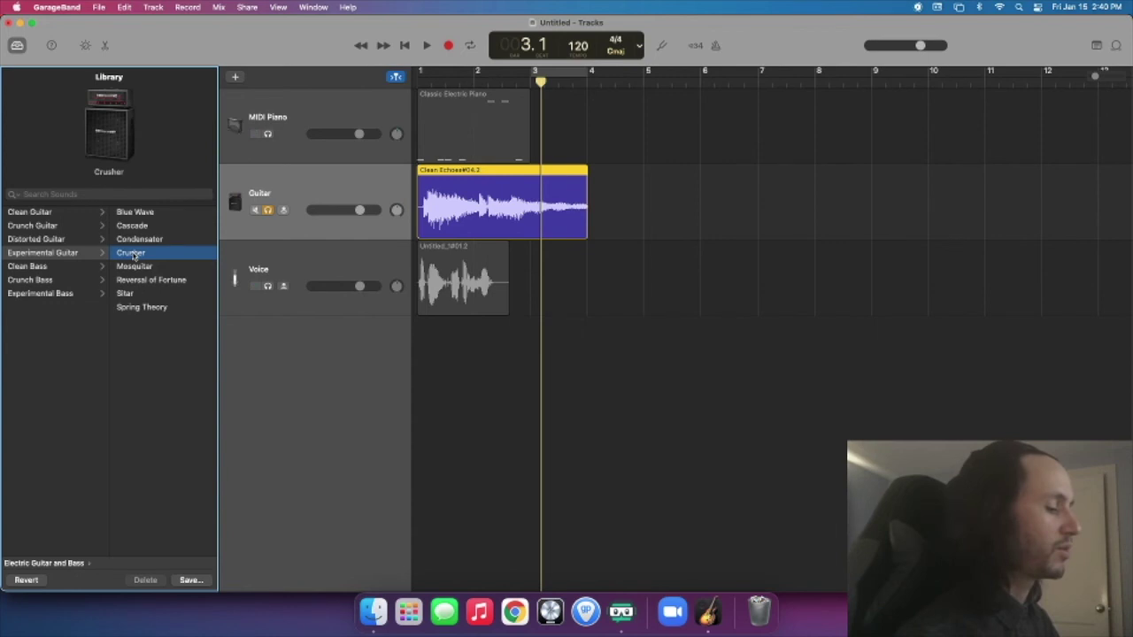
key("Return")
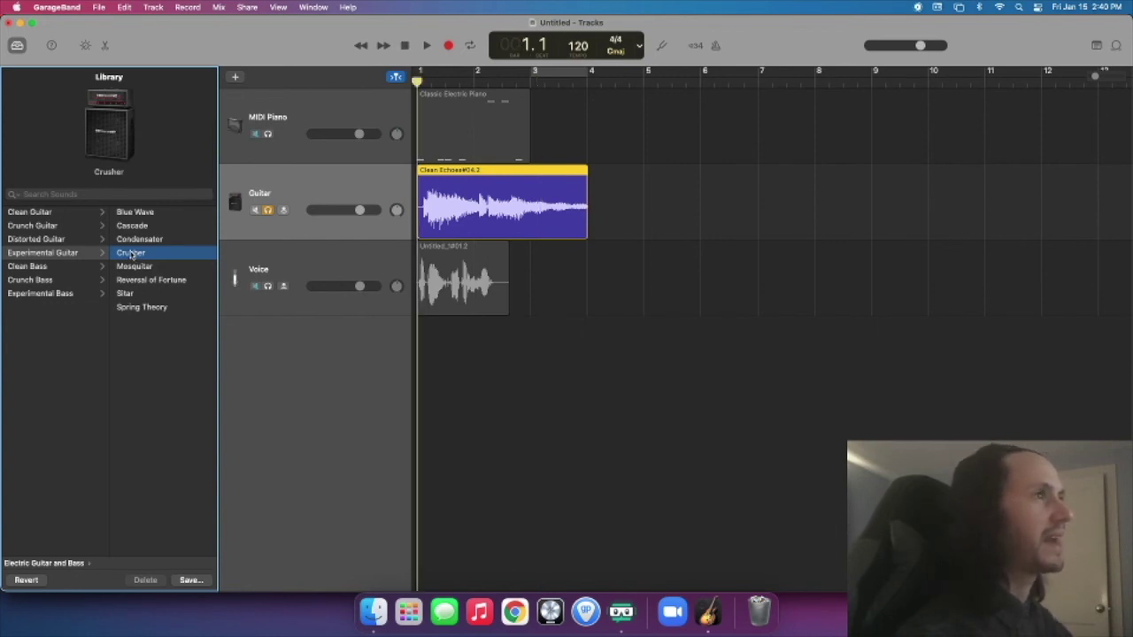
left_click(131, 227)
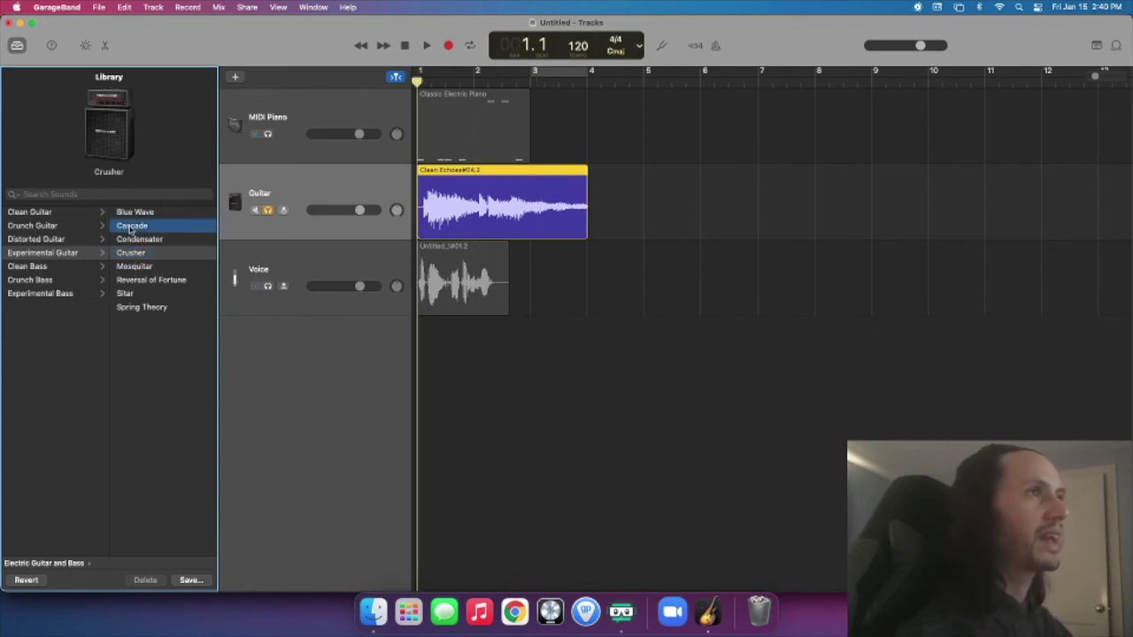
left_click(133, 215)
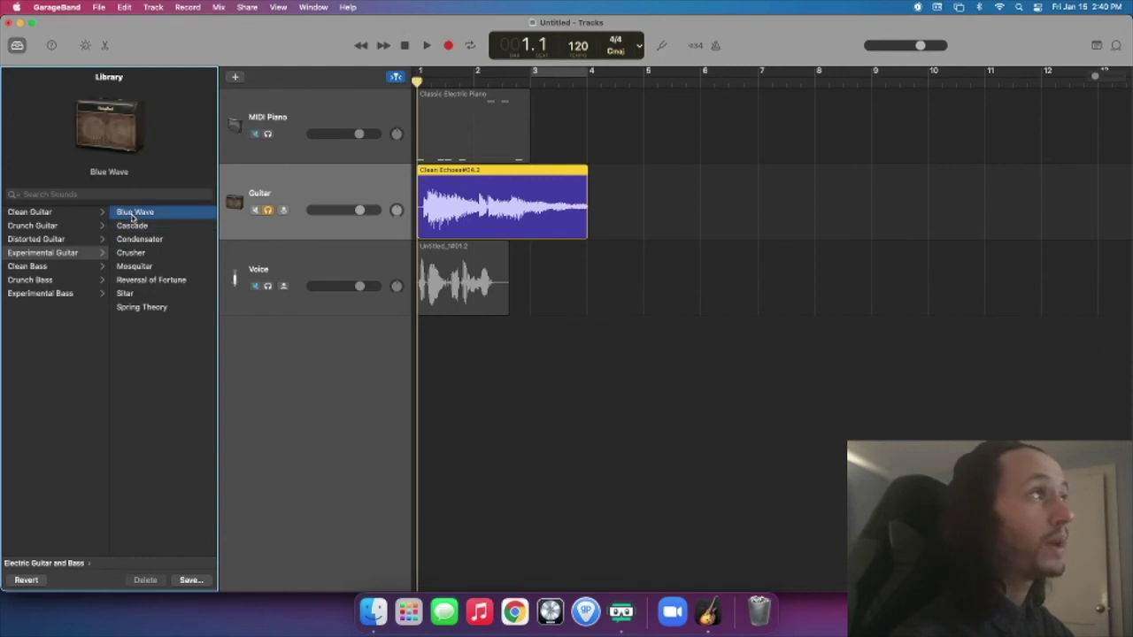
key("space")
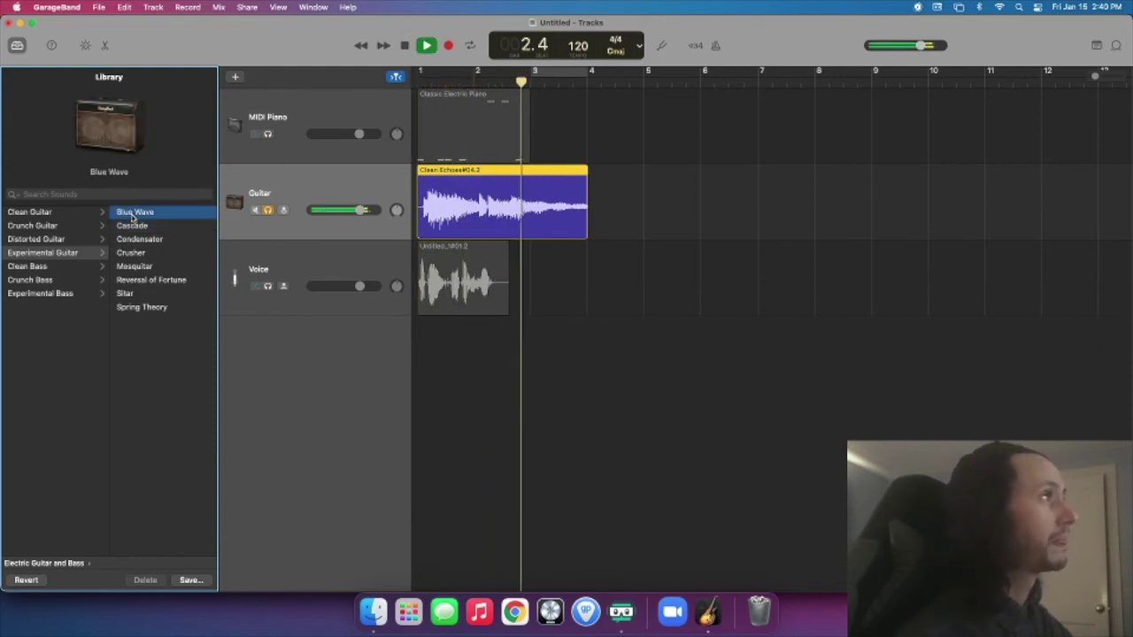
key("space")
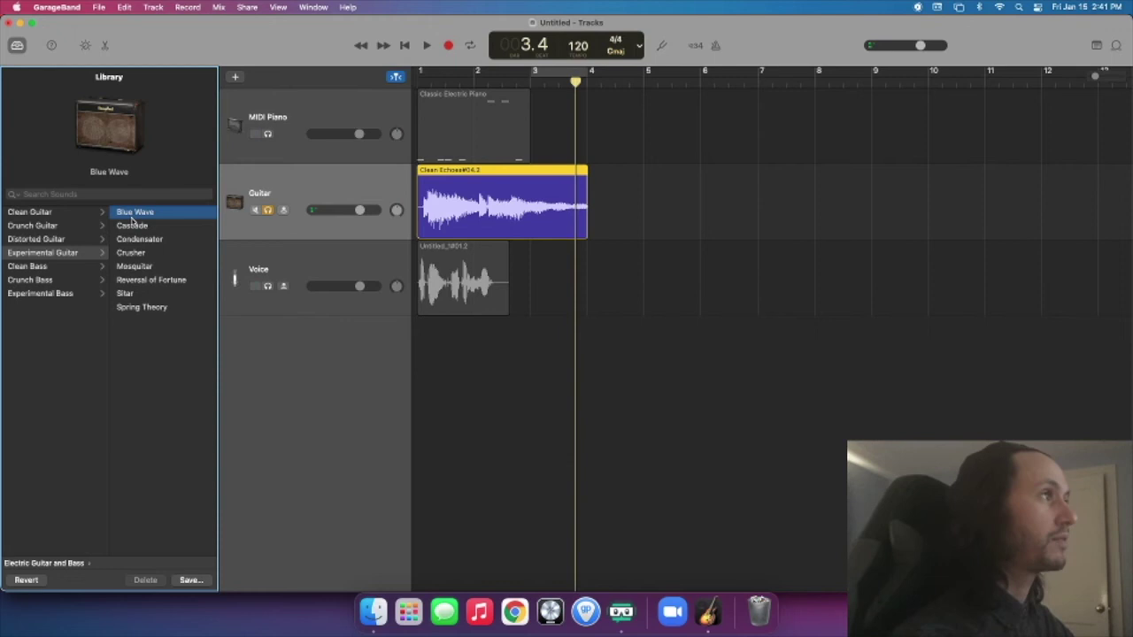
Step: Hide the sound library and switch the solo from the Guitar track to the Voice track, selecting the Voice track
left_click_drag(115, 273, 117, 276)
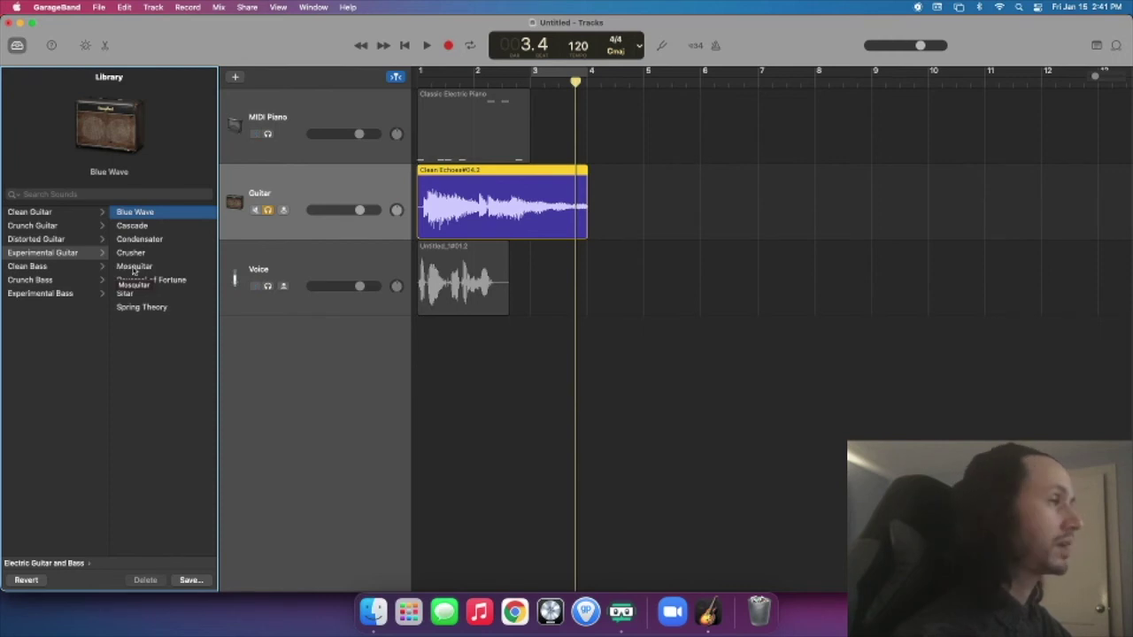
left_click(17, 45)
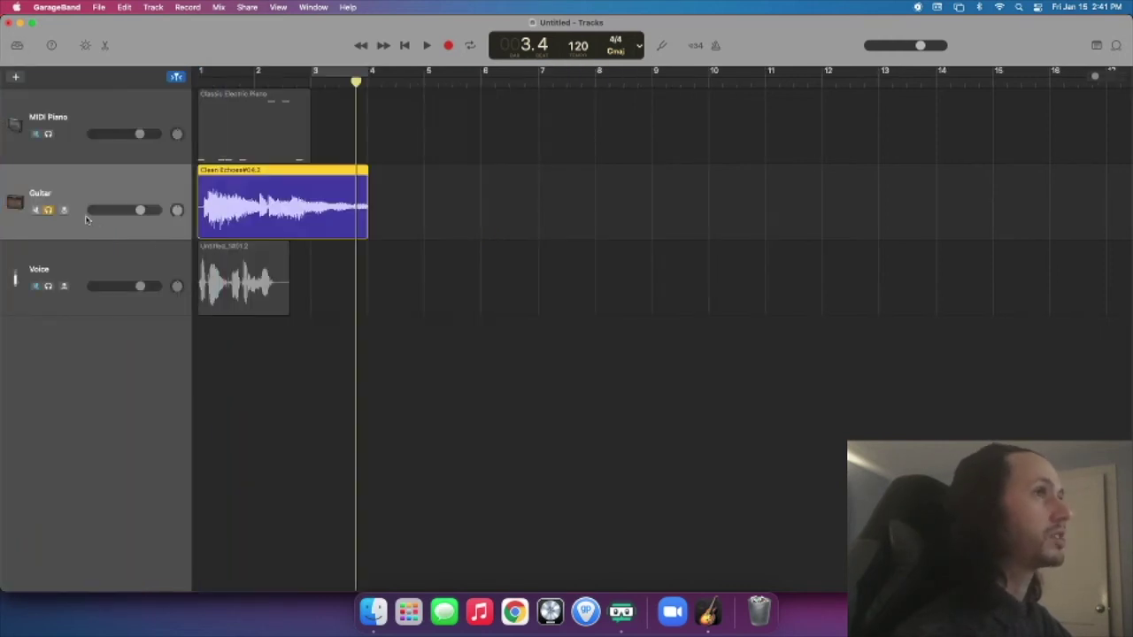
left_click(48, 210)
left_click(49, 285)
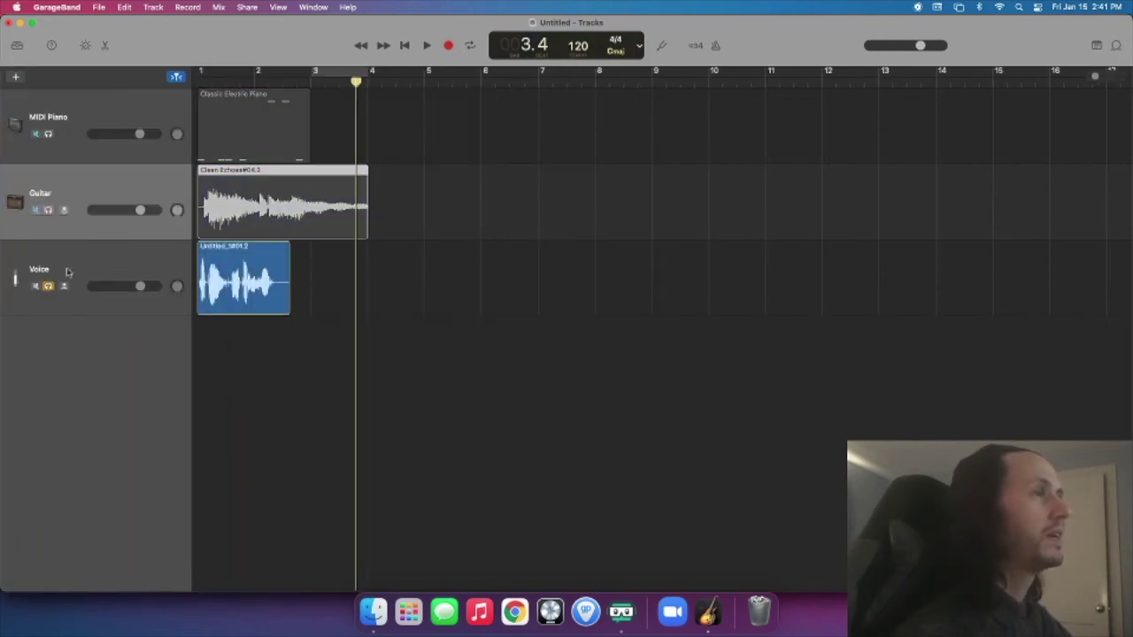
left_click(72, 267)
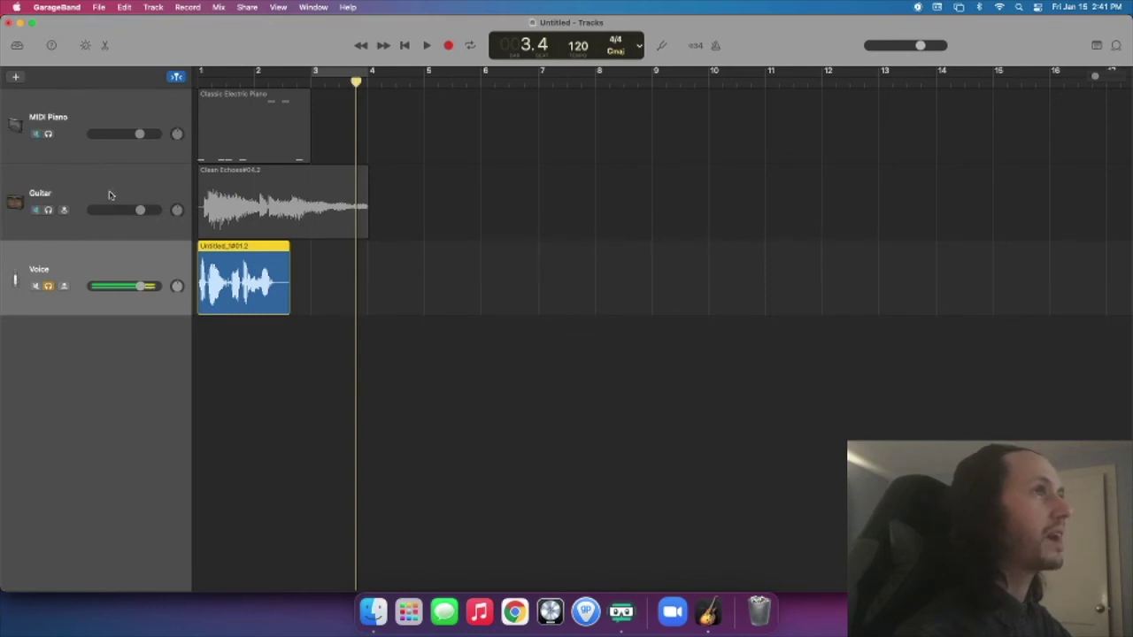
Step: Play the soloed Voice region from the beginning to its end
scroll(239, 265, "right", 1)
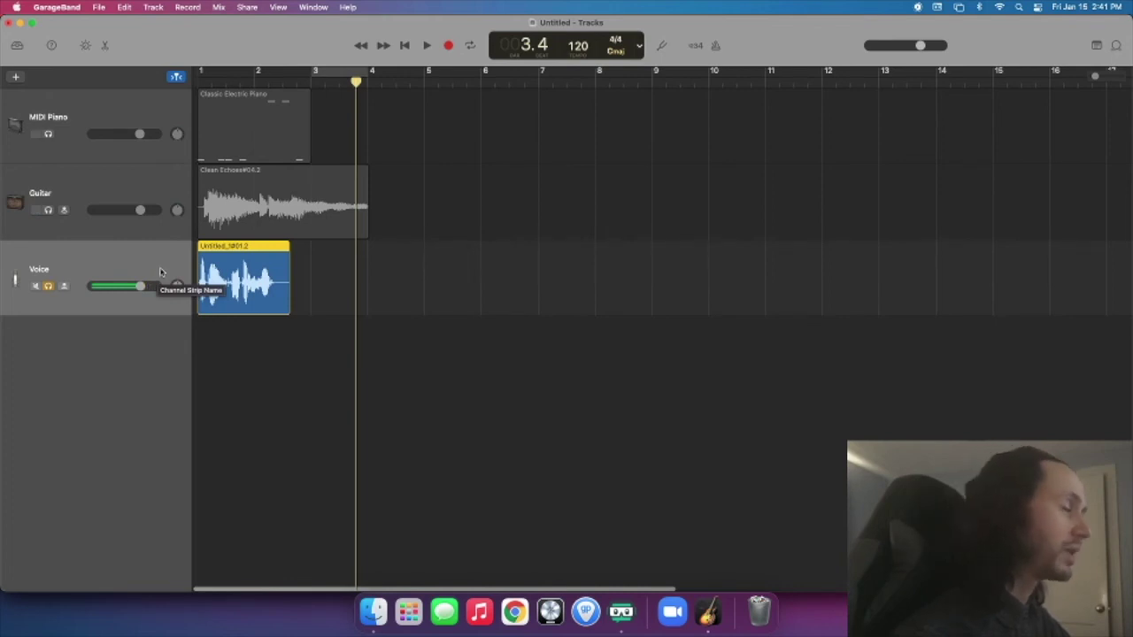
scroll(159, 268, "left", 1)
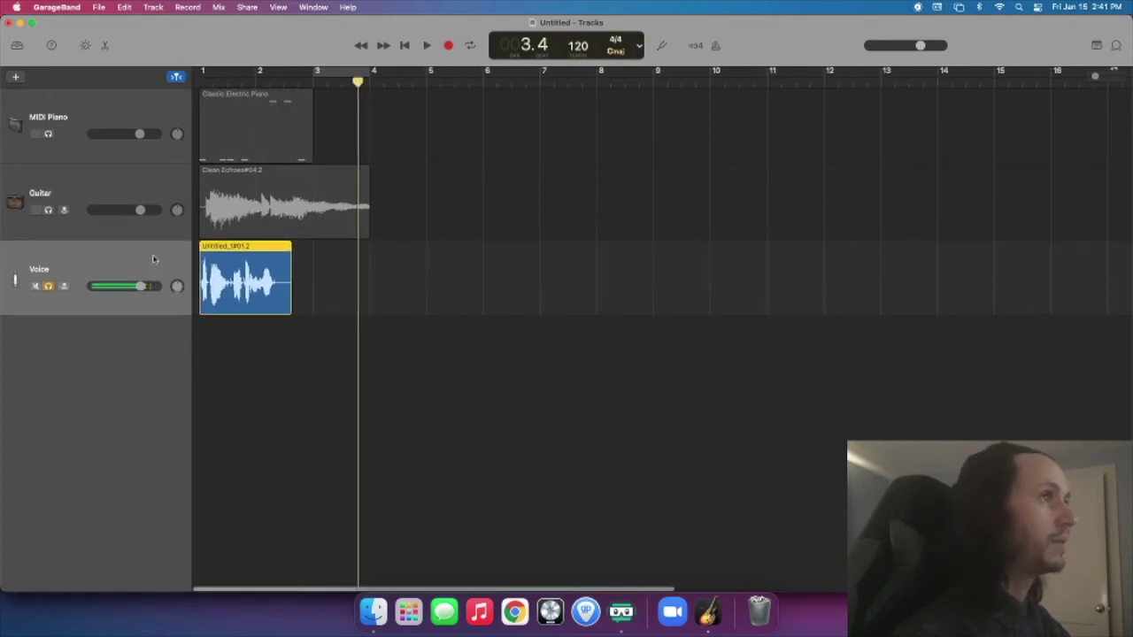
scroll(152, 260, "right", 1)
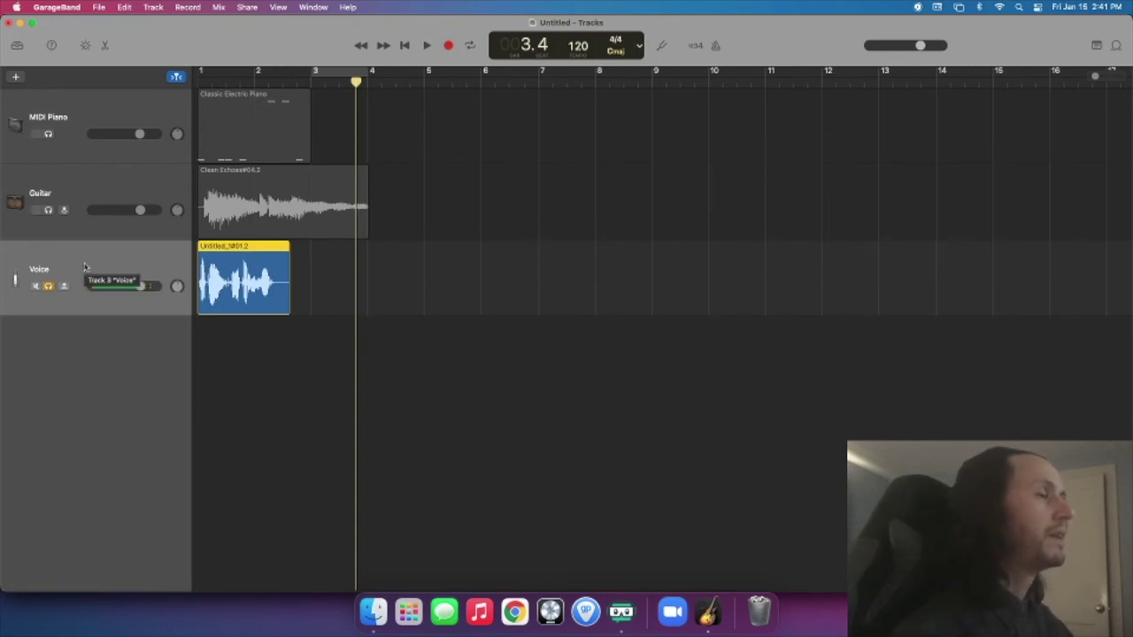
scroll(85, 265, "left", 1)
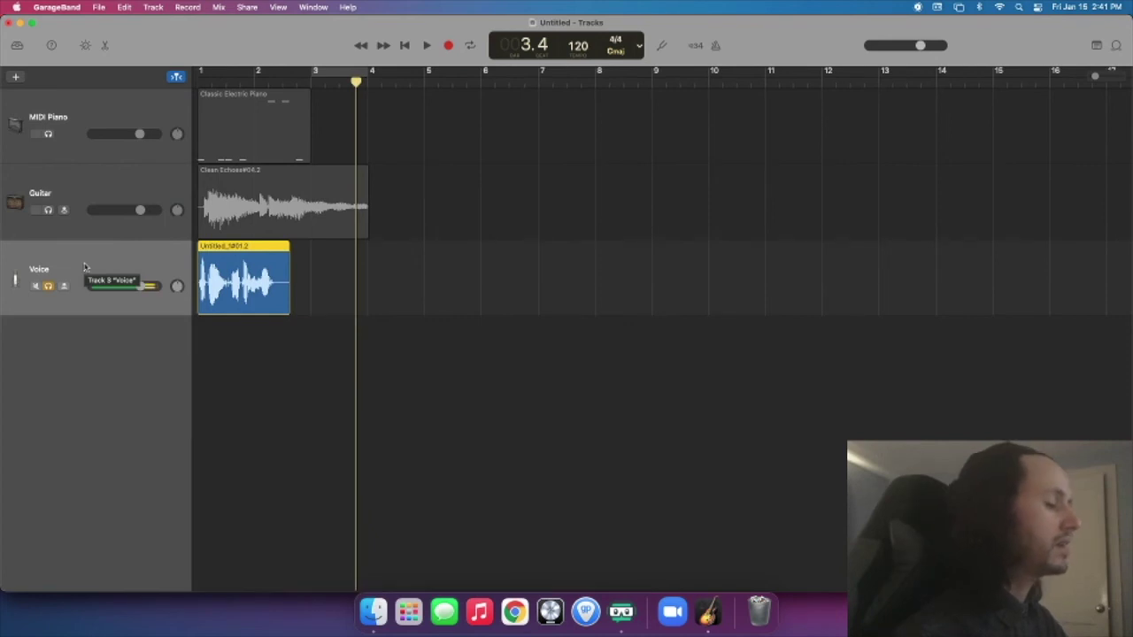
key("Return")
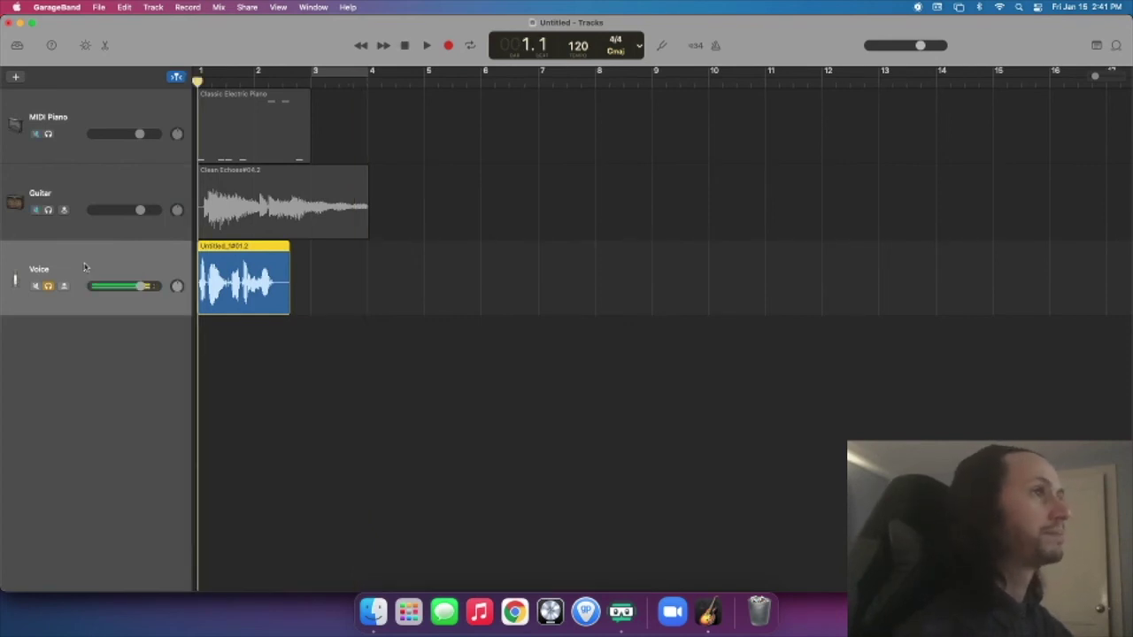
key("space")
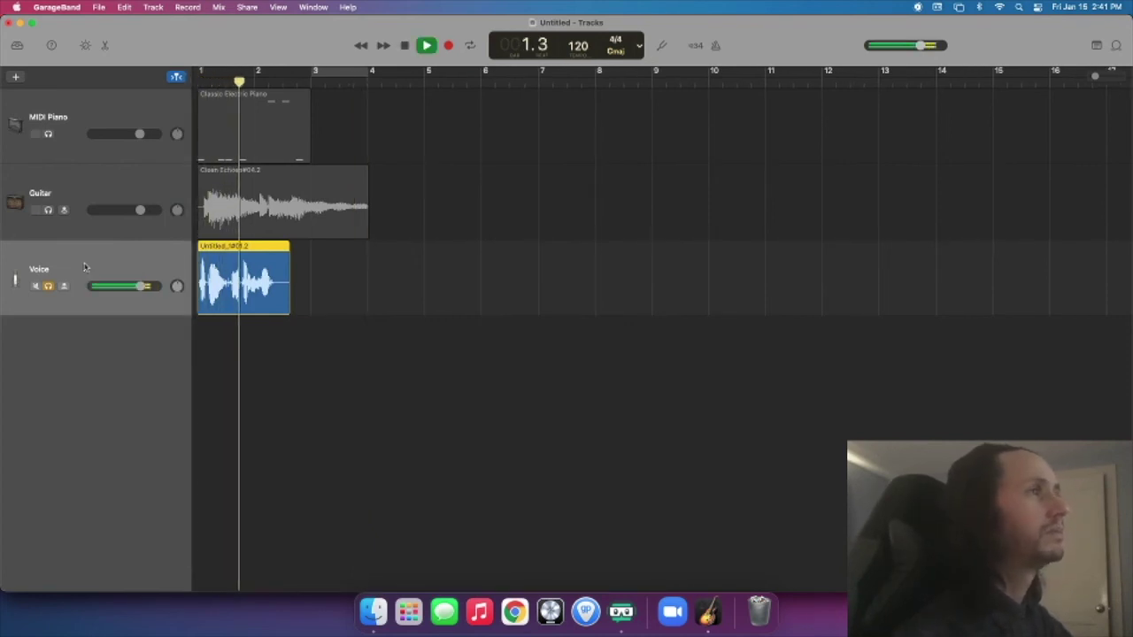
key("space")
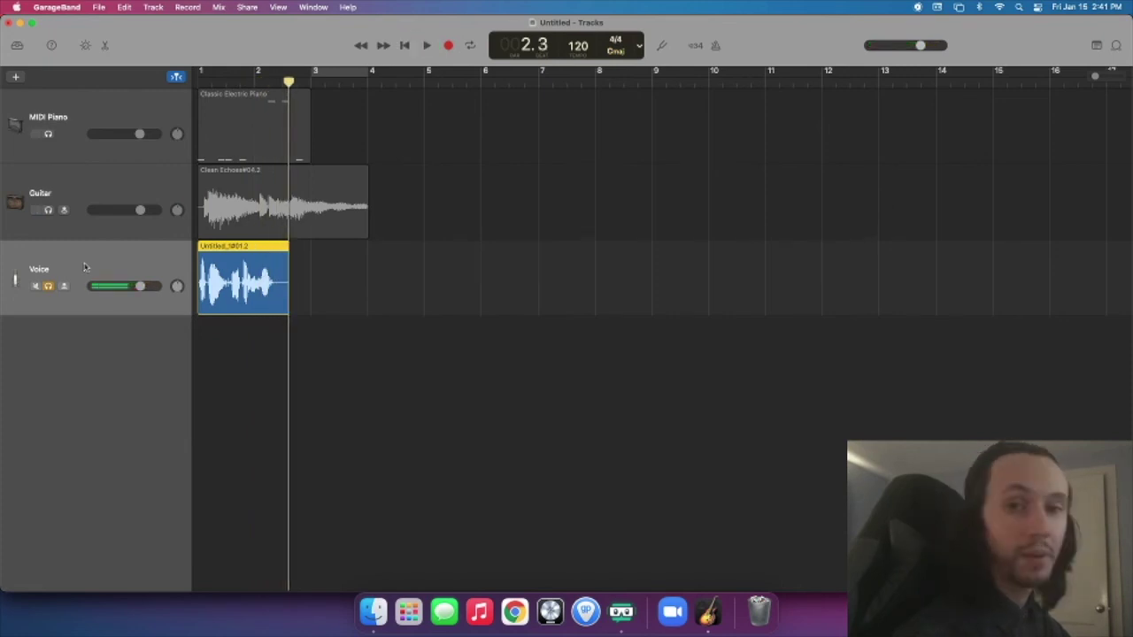
Step: Show the sound library, change the Voice track's sound to Bright Vocal and play it back from the beginning
key("y")
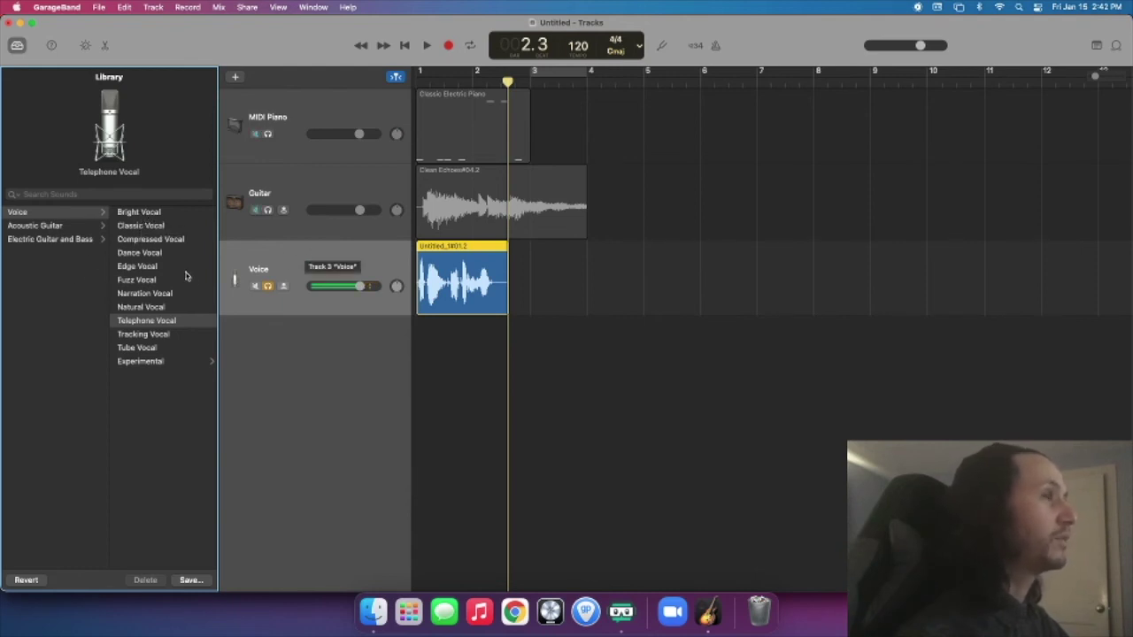
left_click(146, 214)
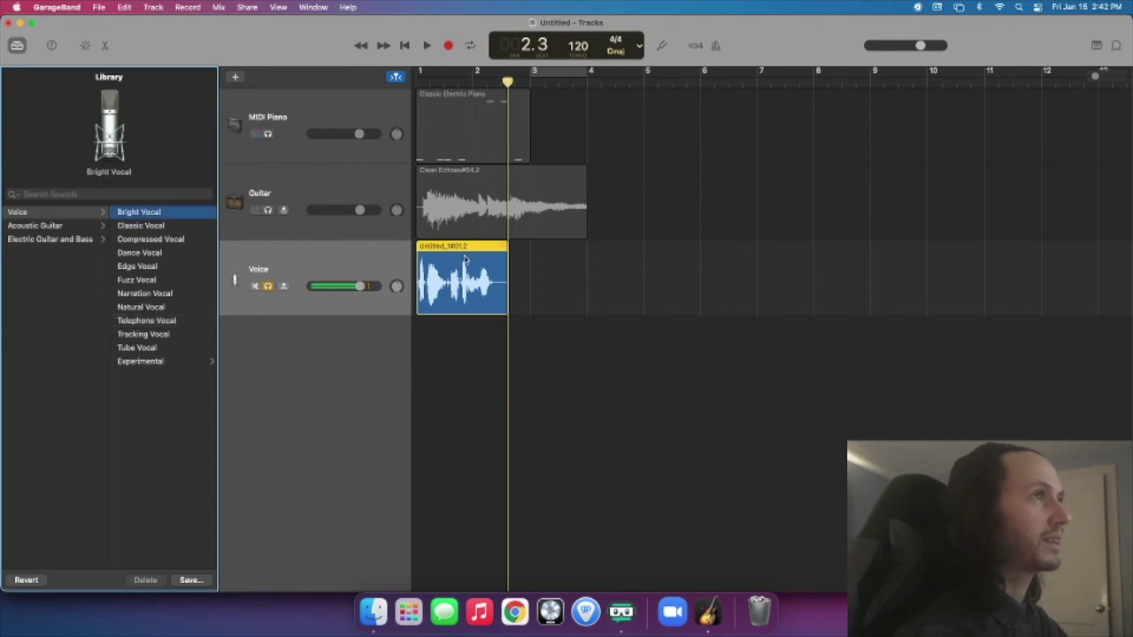
key("Return")
key("space")
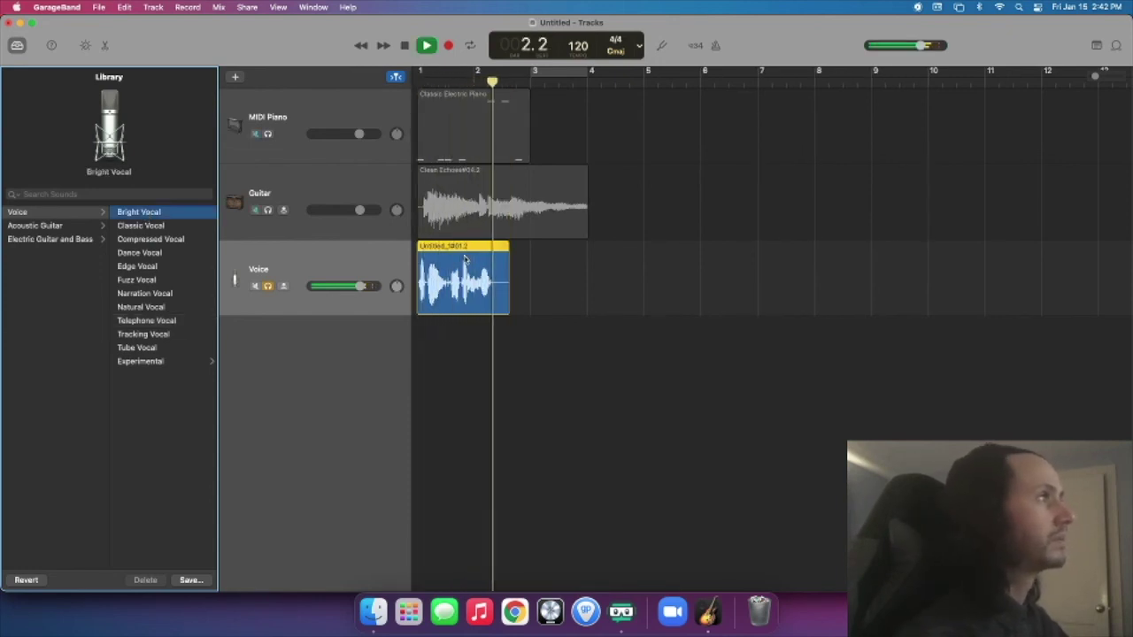
key("space")
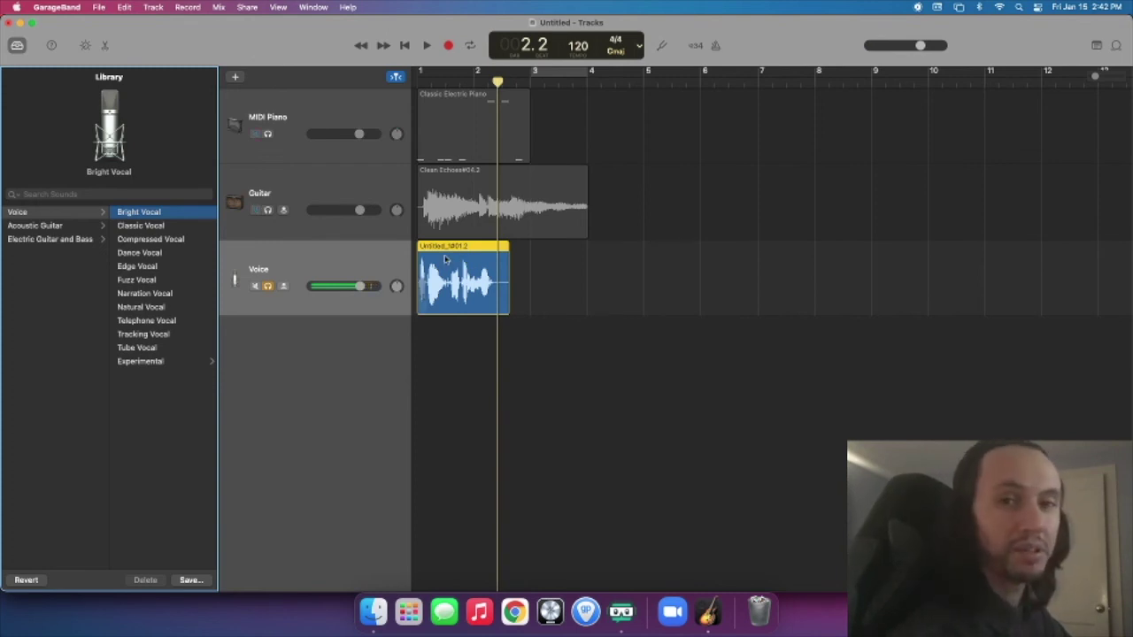
Step: Hide the sound library and move the playhead from the project start to bar 1, beat 4
key("y")
key("Return")
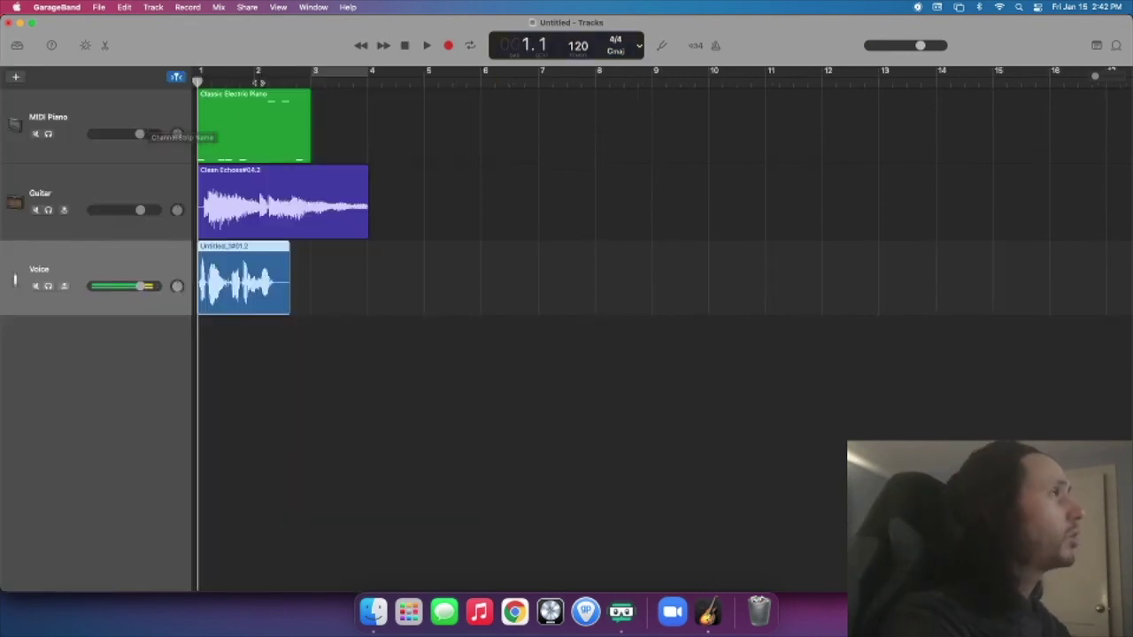
left_click(332, 76)
left_click_drag(332, 78, 186, 77)
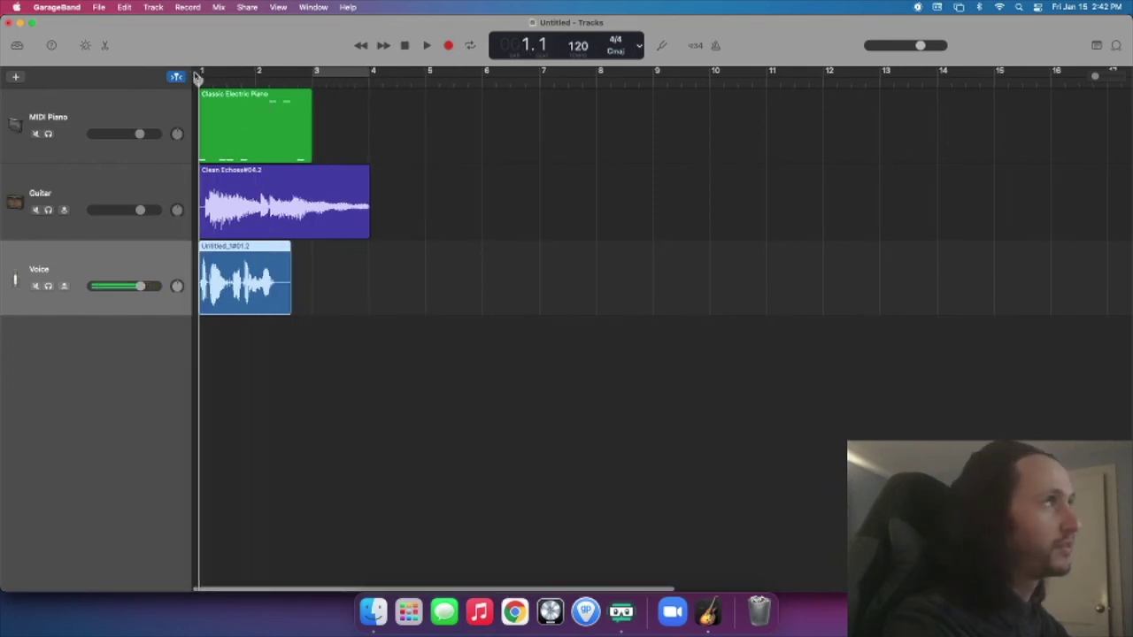
mouse_move(210, 79)
left_mouse_down()
mouse_move(254, 78)
mouse_move(196, 78)
left_mouse_up()
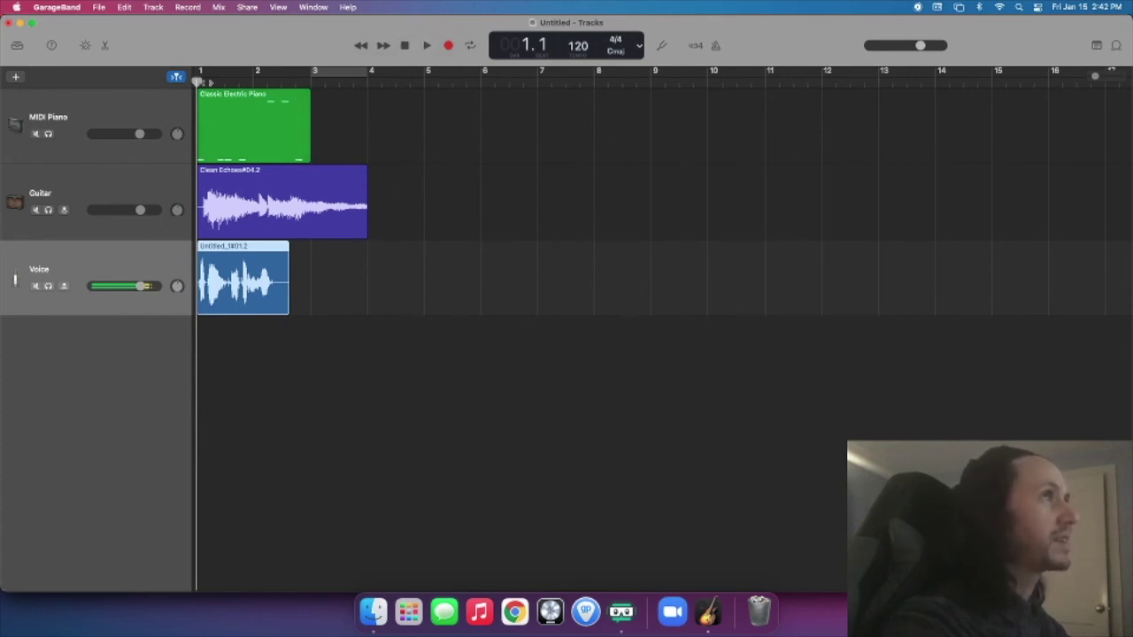
left_click_drag(196, 79, 240, 80)
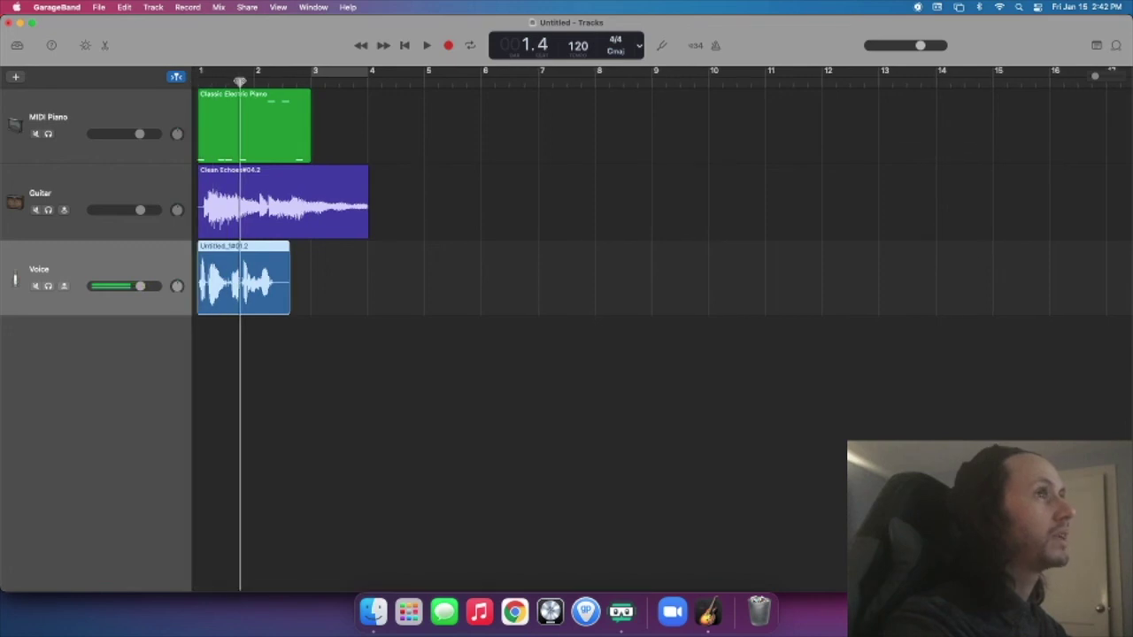
Step: Solo the Guitar track and play it from bar 1, beat 4 to bar 3, beat 3
left_click(48, 210)
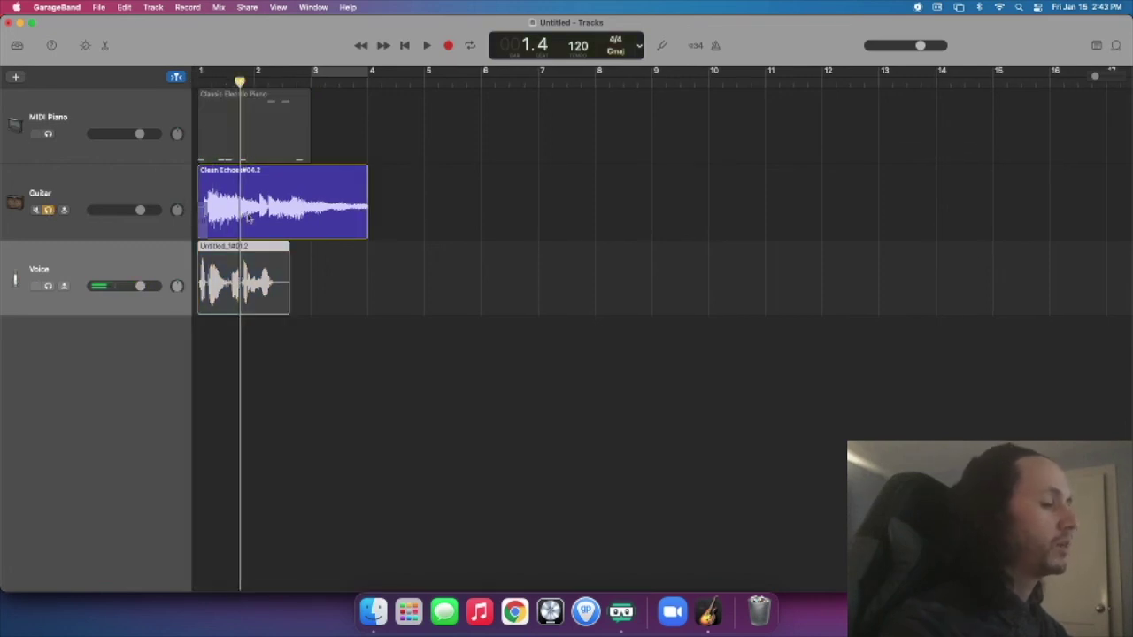
key("space")
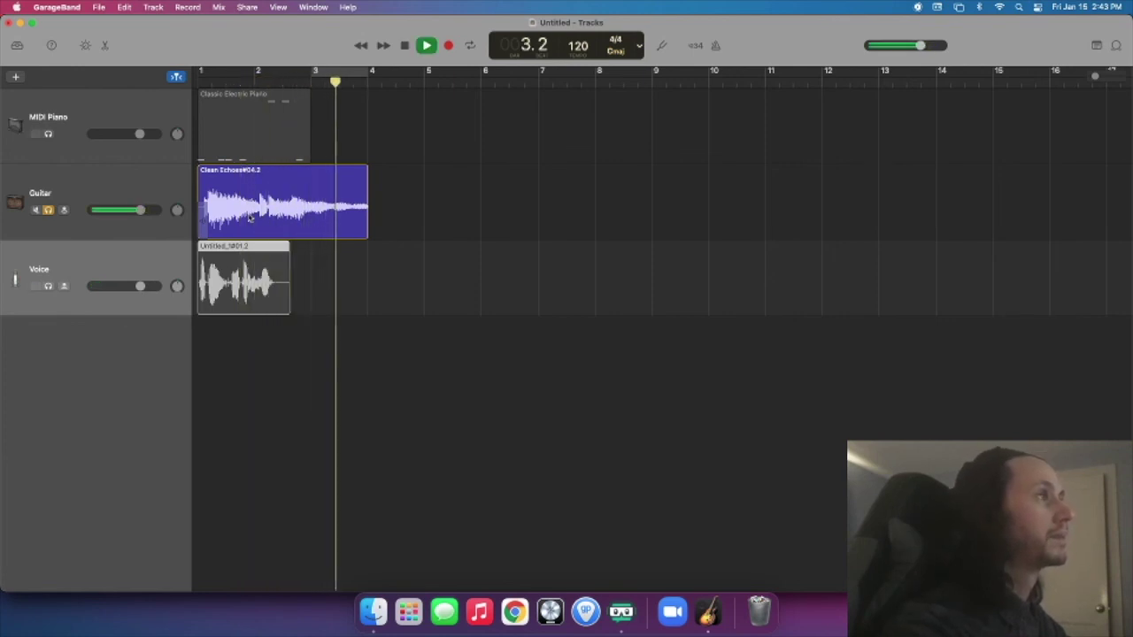
key("space")
Step: Set a cycle range from bar 2 to bar 3, play the soloed Guitar region within it and switch cycling off
left_click_drag(258, 72, 302, 78)
left_click_drag(309, 78, 311, 78)
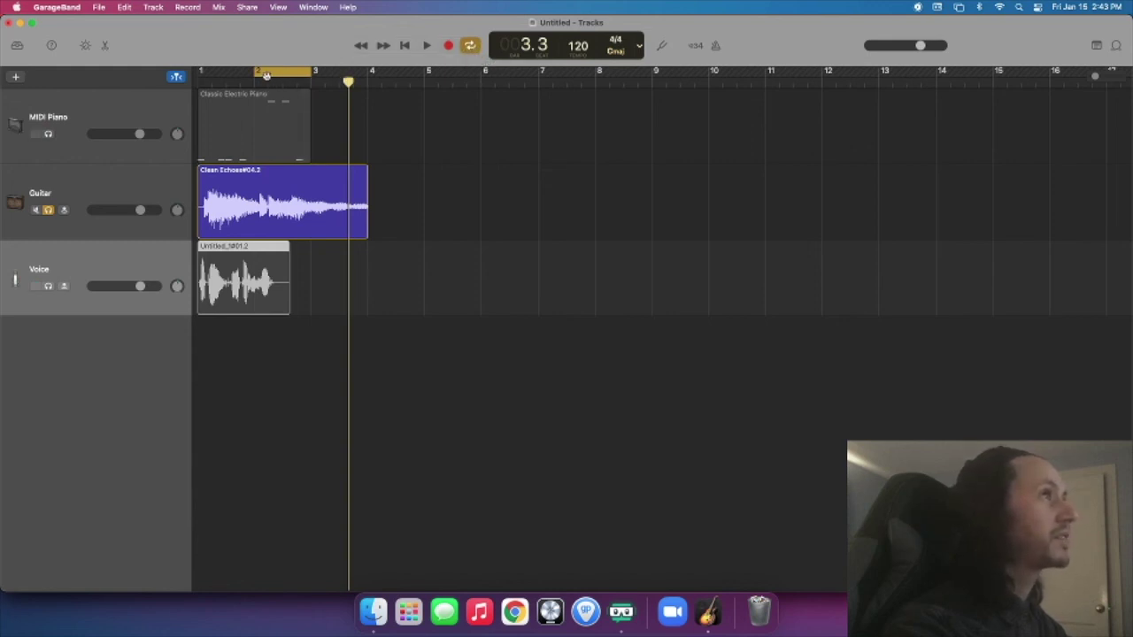
key("space")
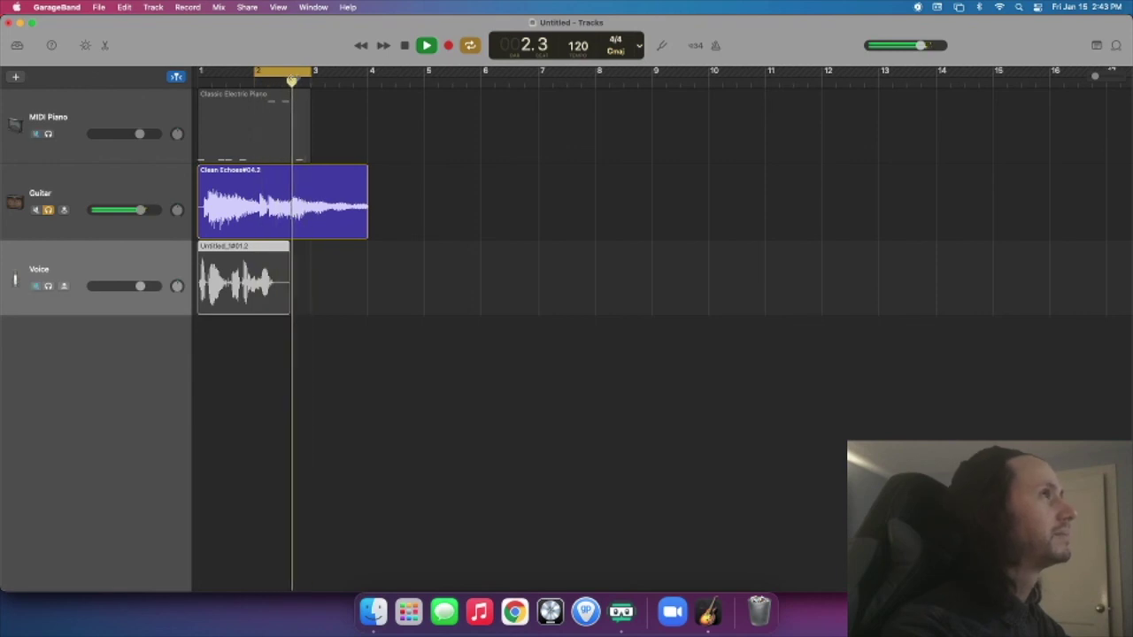
key("space")
key("c")
Step: Mute the Guitar track and add the Afloat Sub Bass loop from the loop browser as a new track starting at bar 1
key("o")
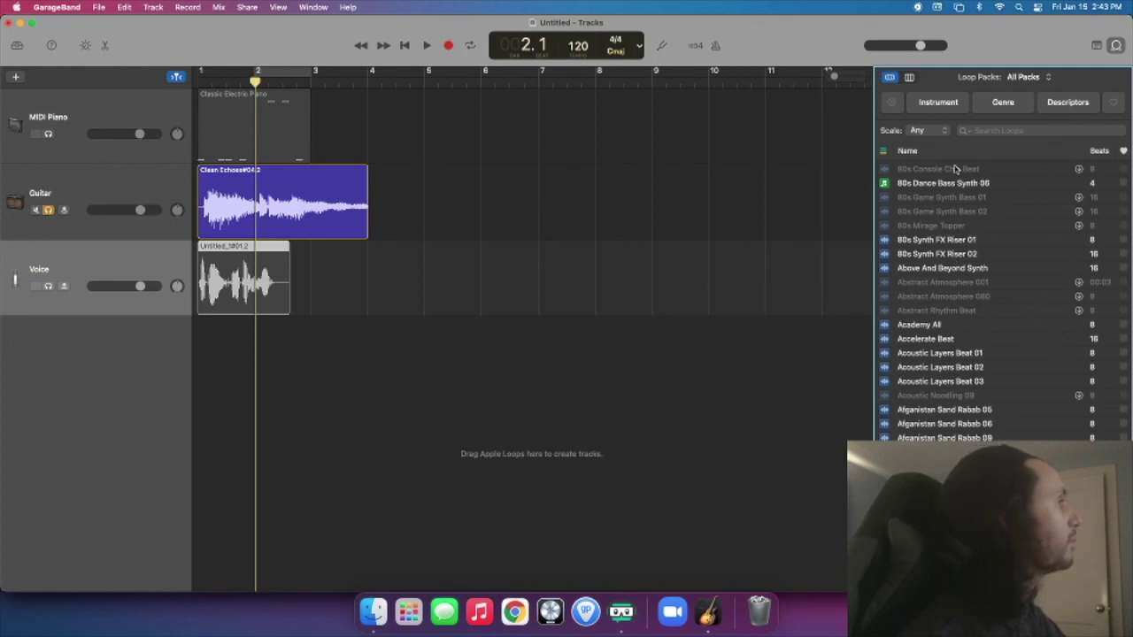
scroll(941, 368, "down", 3)
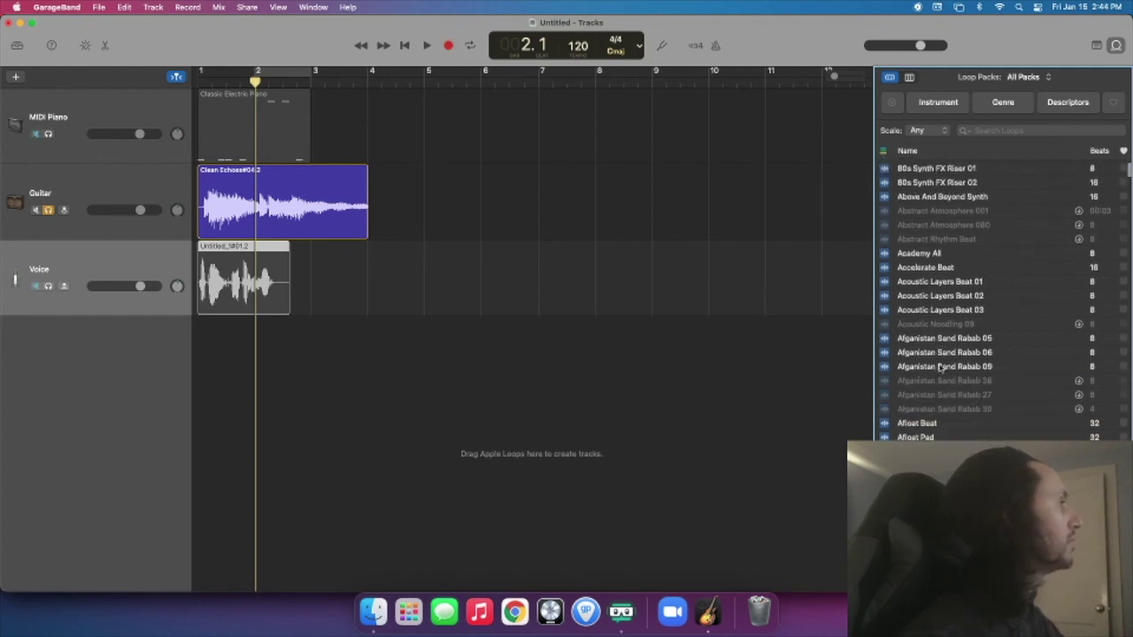
scroll(971, 429, "down", 3)
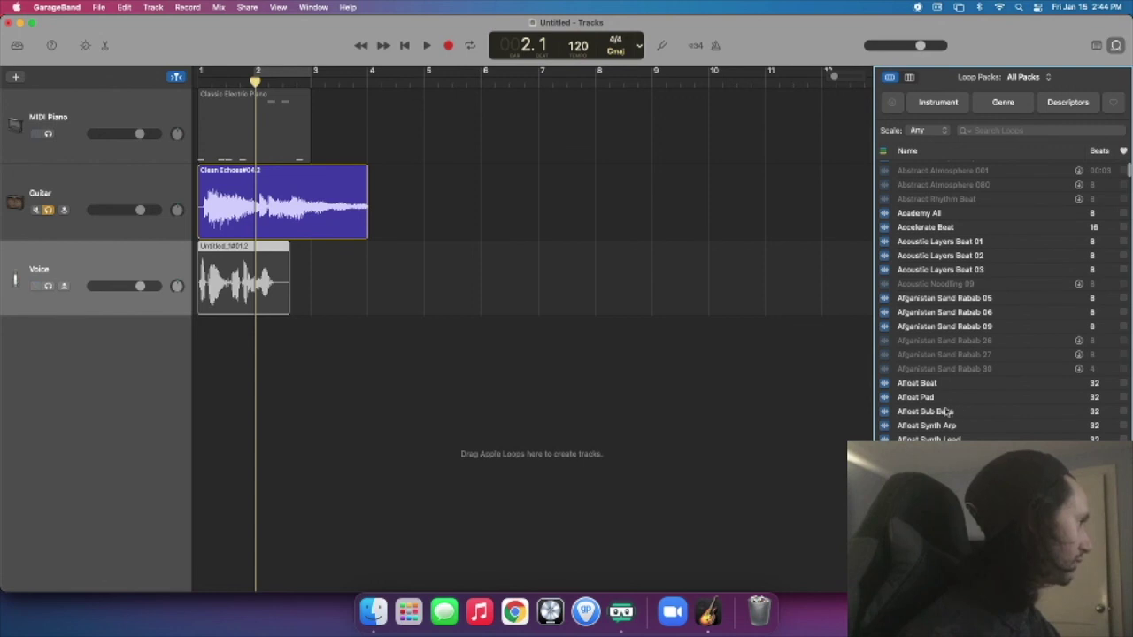
left_click(36, 210)
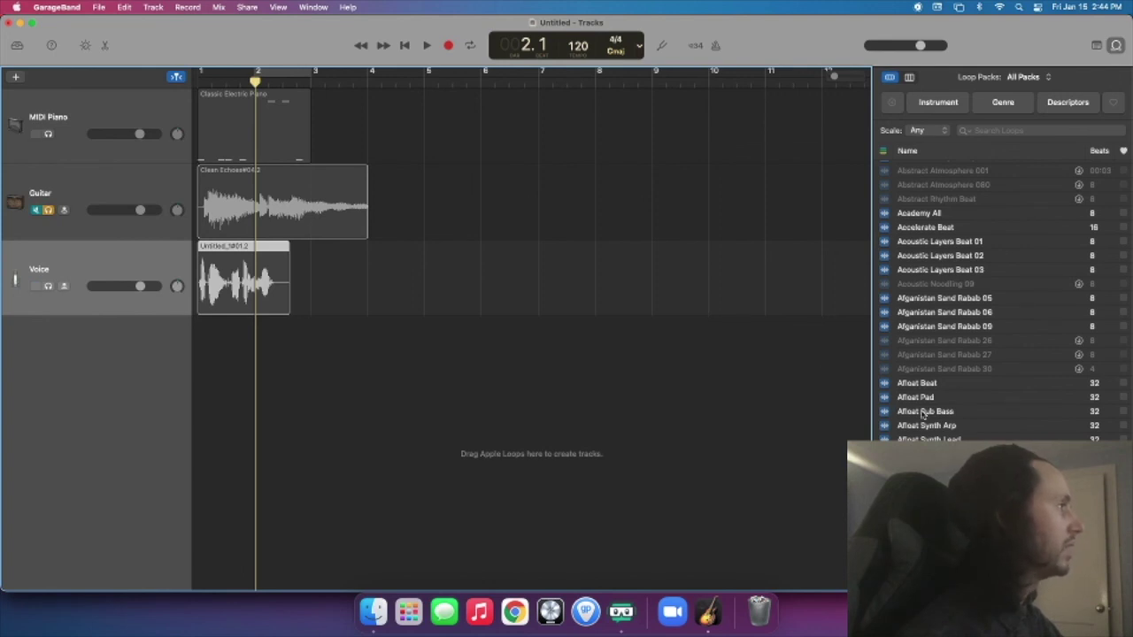
left_click_drag(924, 412, 196, 333)
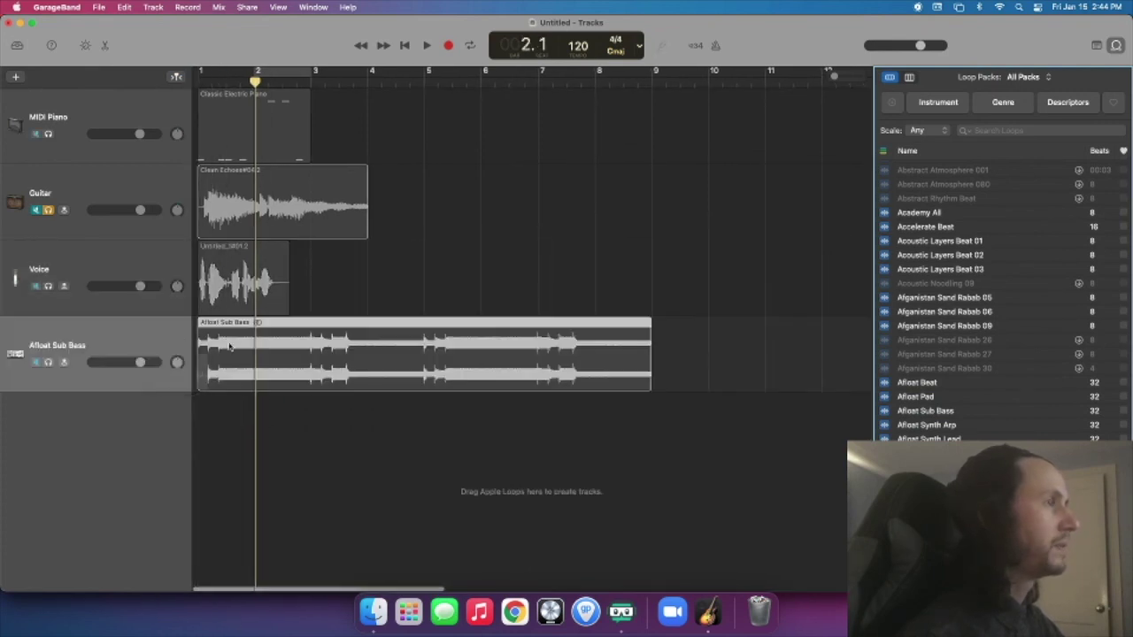
Step: Solo only the Afloat Sub Bass track, clearing the Guitar track's mute and solo, and play the loop from the beginning to bar 4, beat 2
left_click(52, 364)
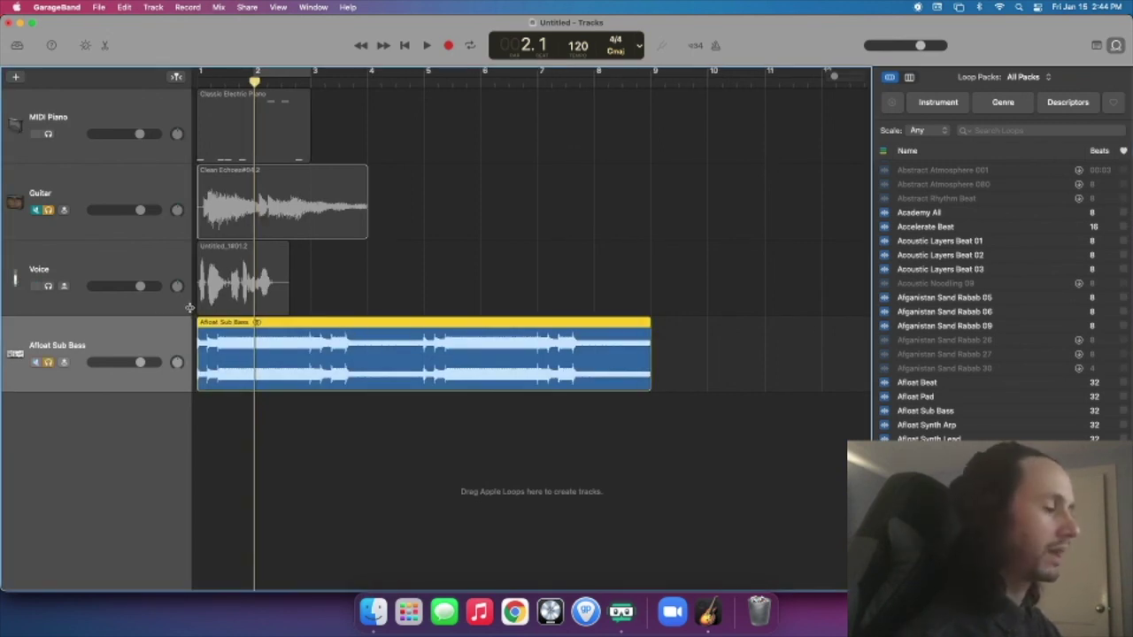
key("Return")
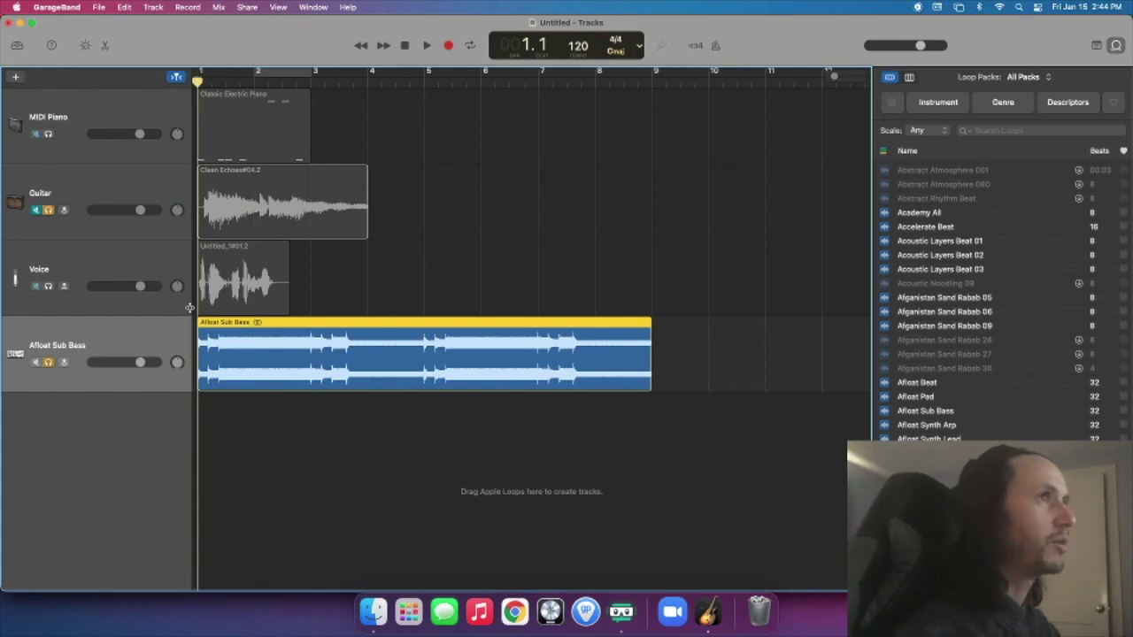
left_click(36, 210)
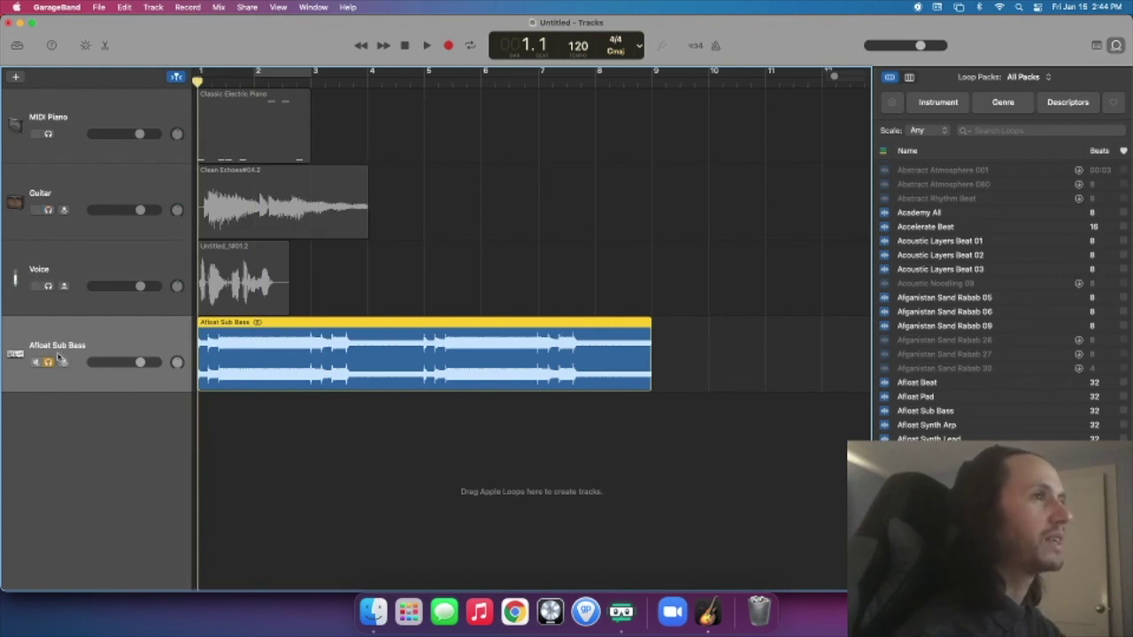
key("space")
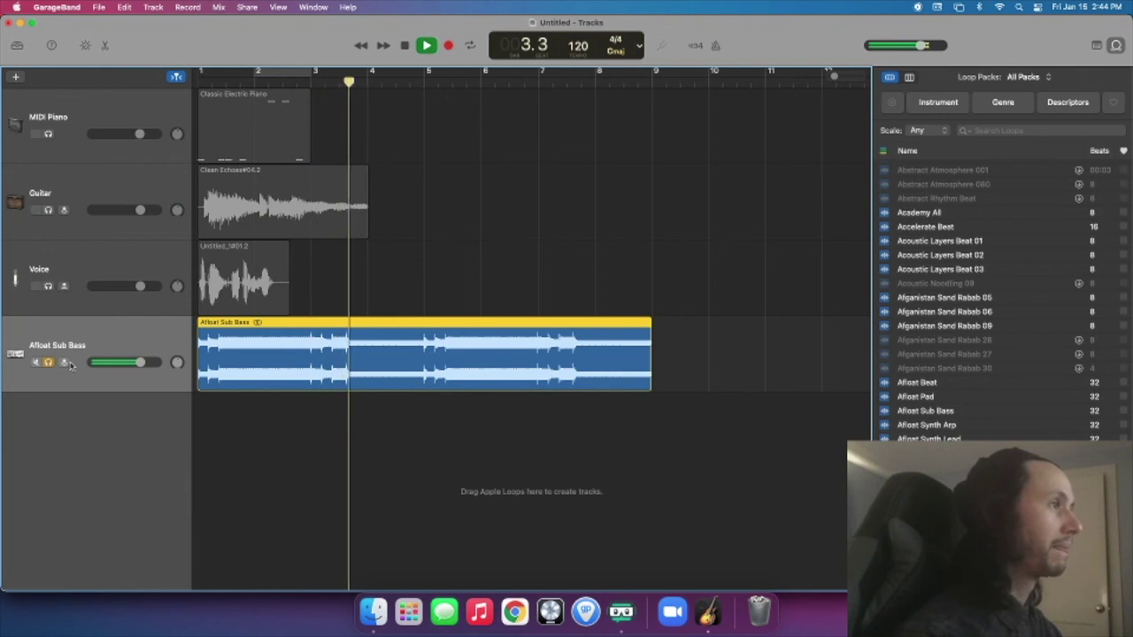
key("space")
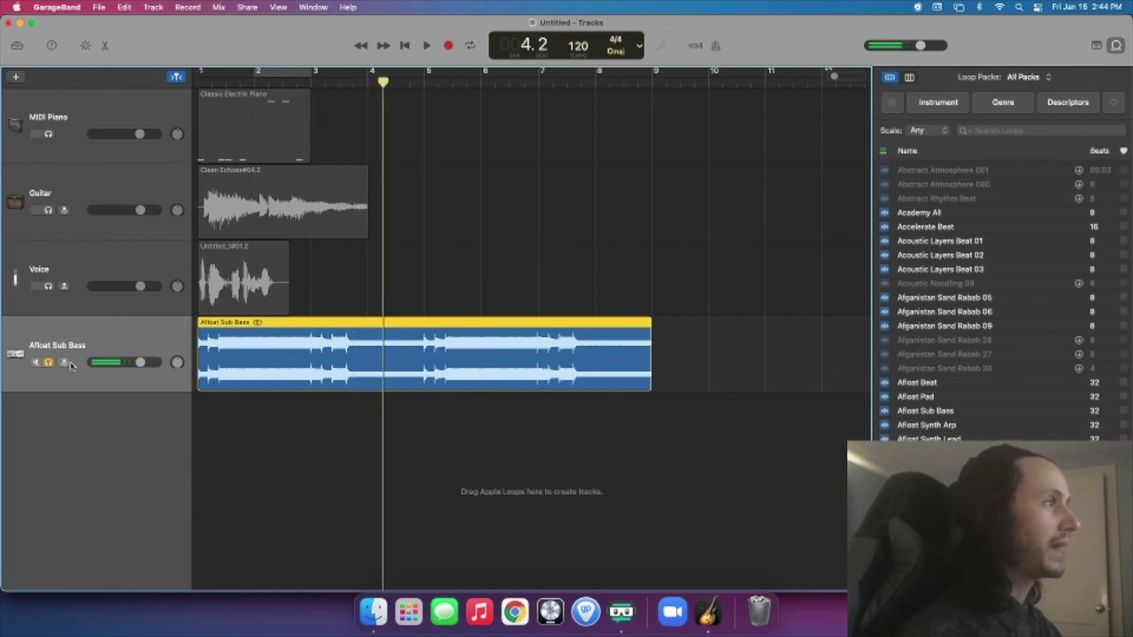